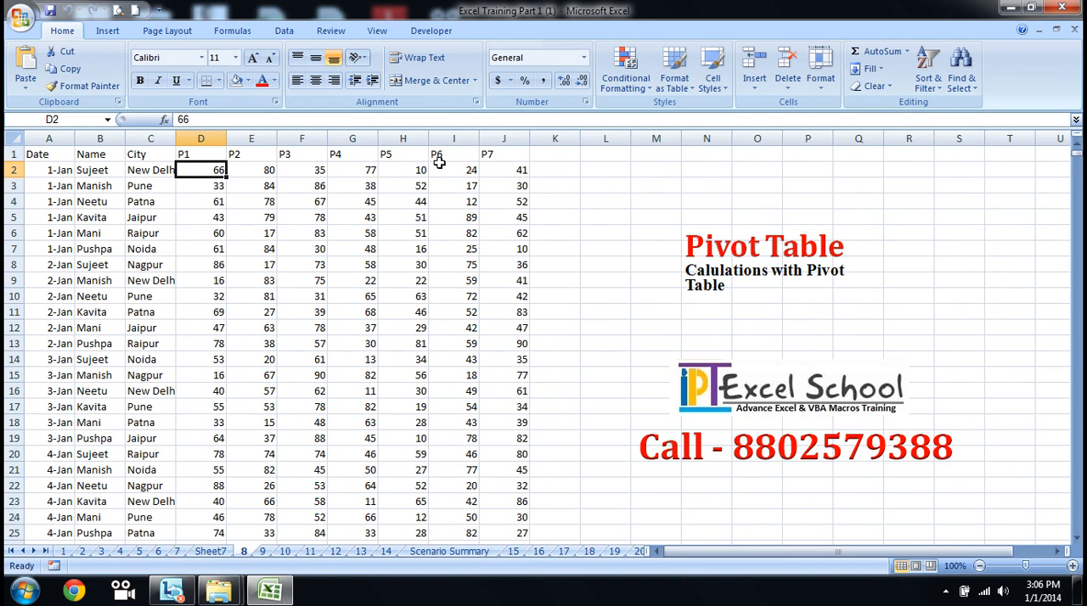
Step: Look over the P1 to P7 columns and their headers in the source data
key(Up)
key(shift+Right)
key(shift+Right)
key(shift+Right)
key(shift+Right)
key(shift+Right)
key(shift+Right)
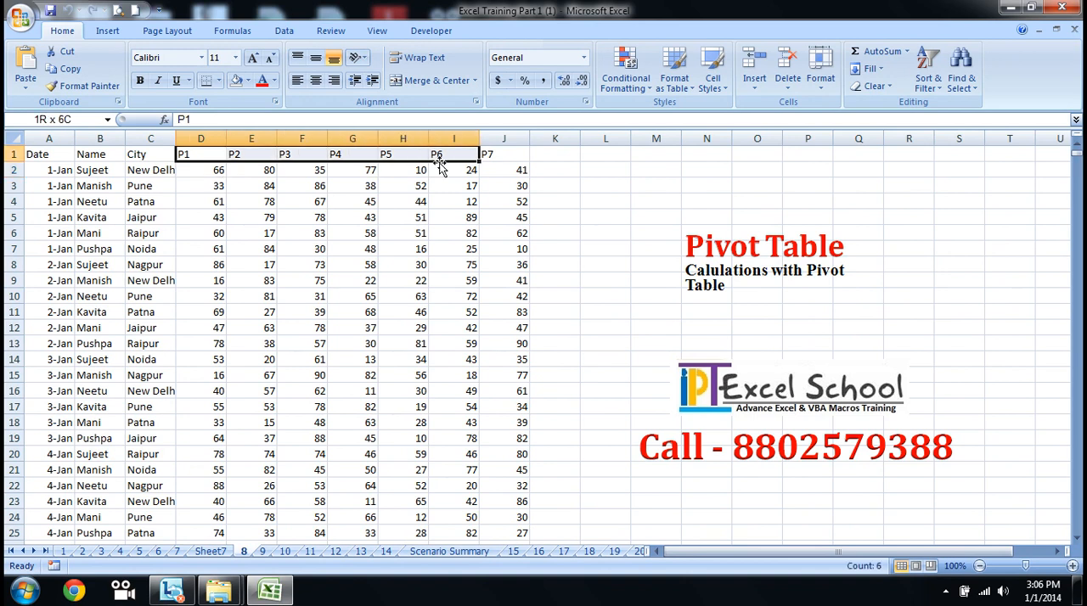
key(Down)
key(Down)
key(Down)
key(Up)
key(Up)
key(Right)
key(Right)
key(Right)
key(Left)
key(Down)
key(Down)
key(Up)
key(Up)
key(Up)
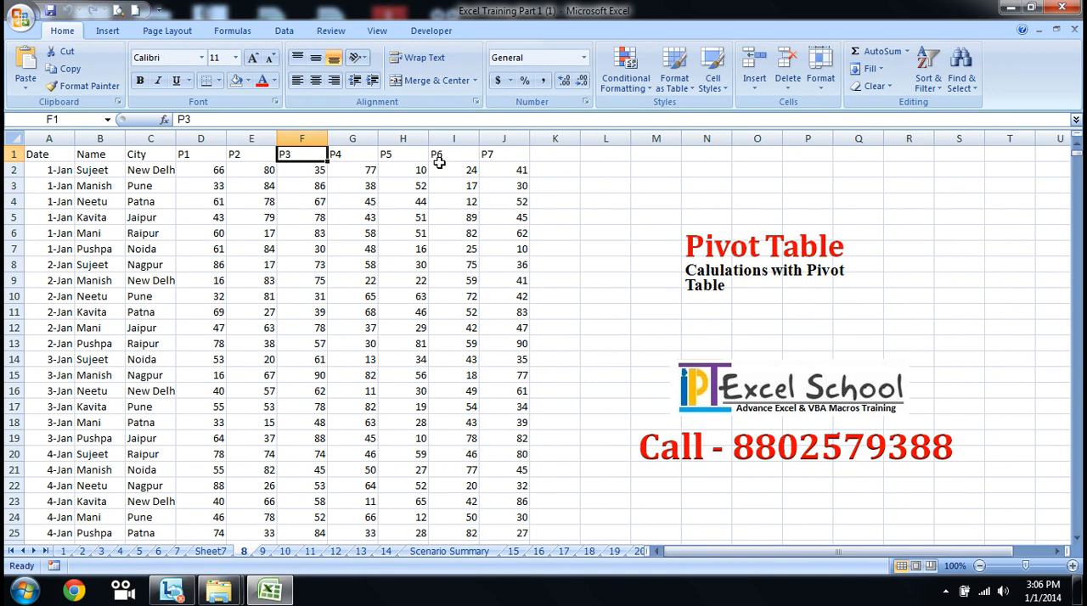
drag(223, 166, 204, 148)
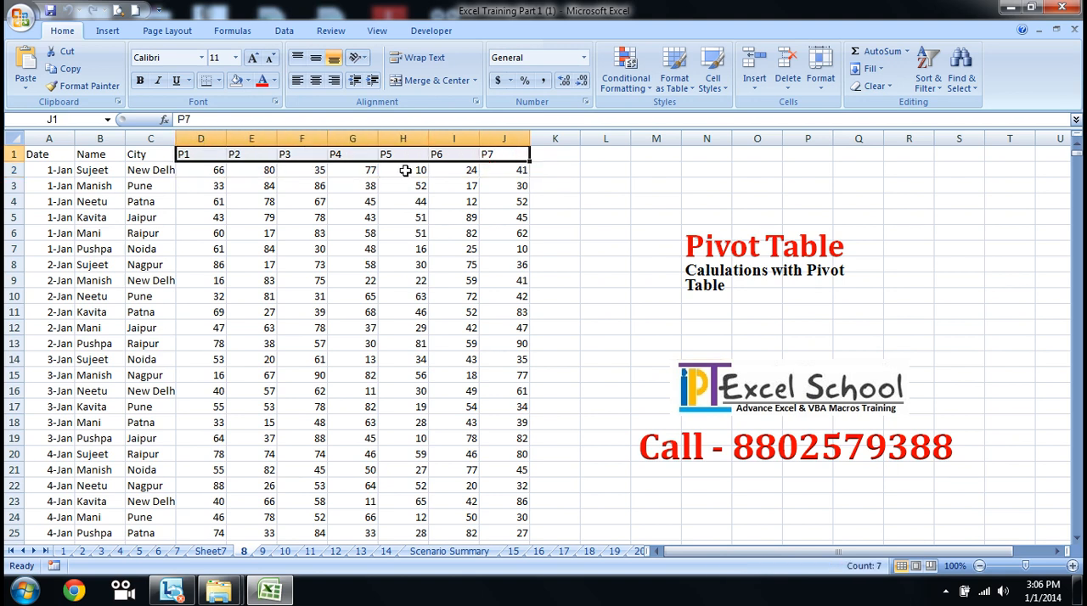
Step: Try a sum of P1 to P7 for the first record in cell K2
click(552, 173)
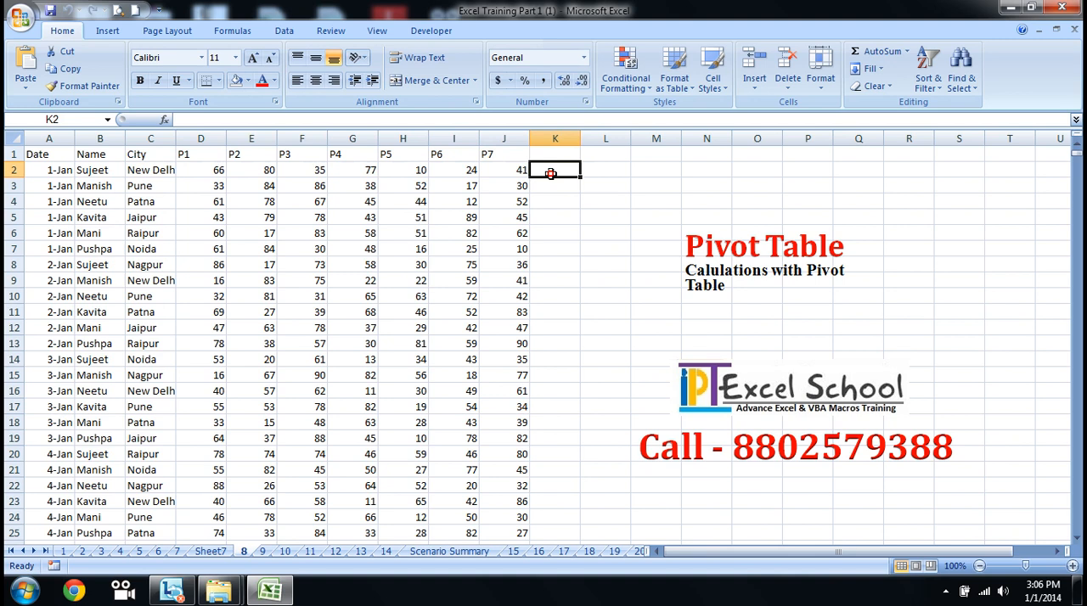
key(alt+equal)
key(Return)
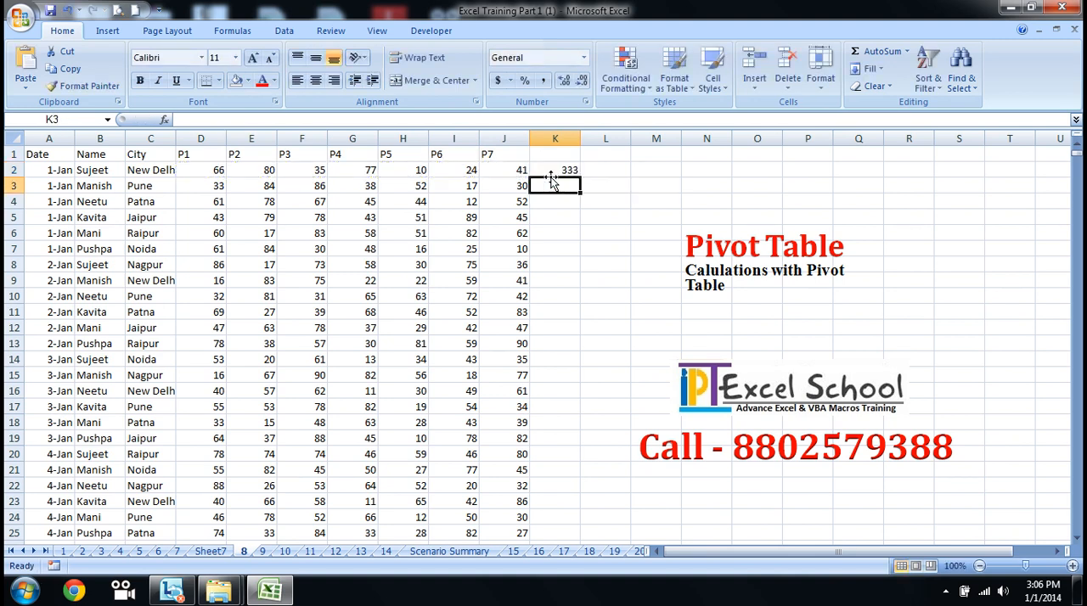
click(551, 173)
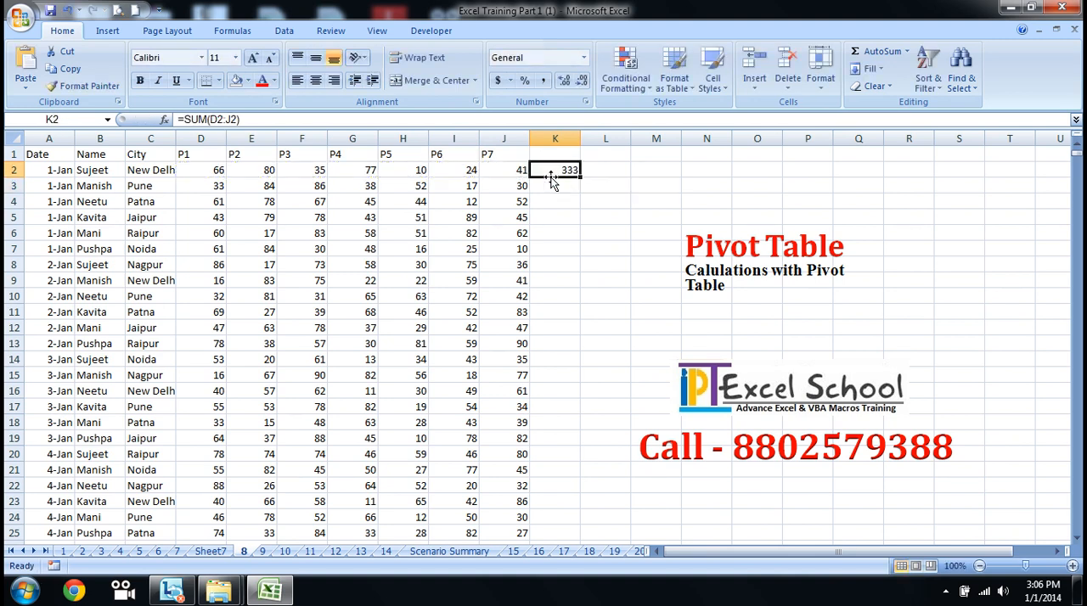
key(Delete)
Step: Enter the header Total in K1 and sum P1 to P7 for the first record in K2
key(Up)
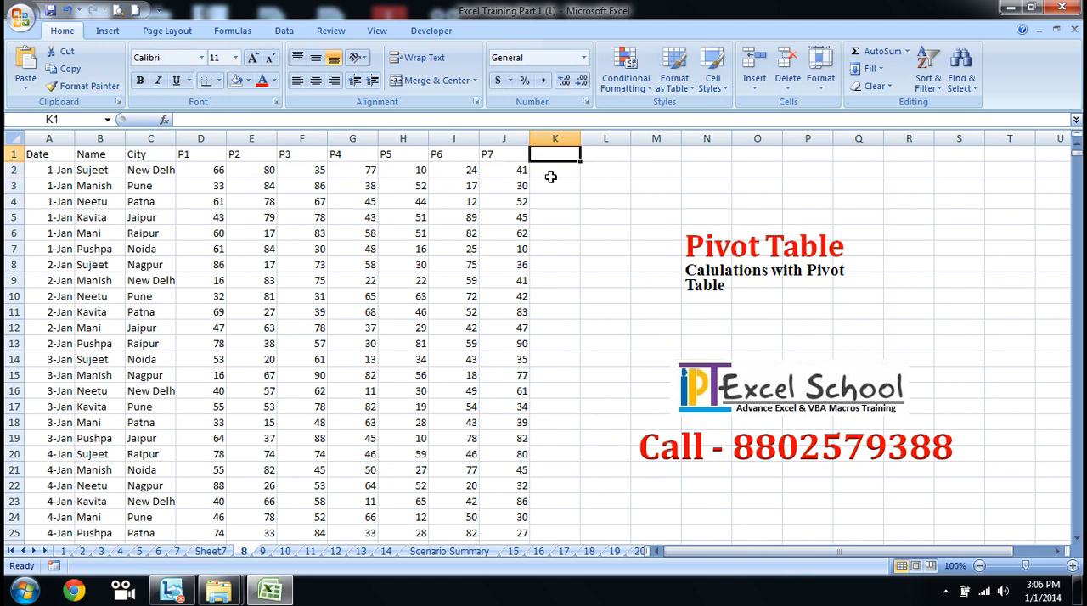
text(Tal)
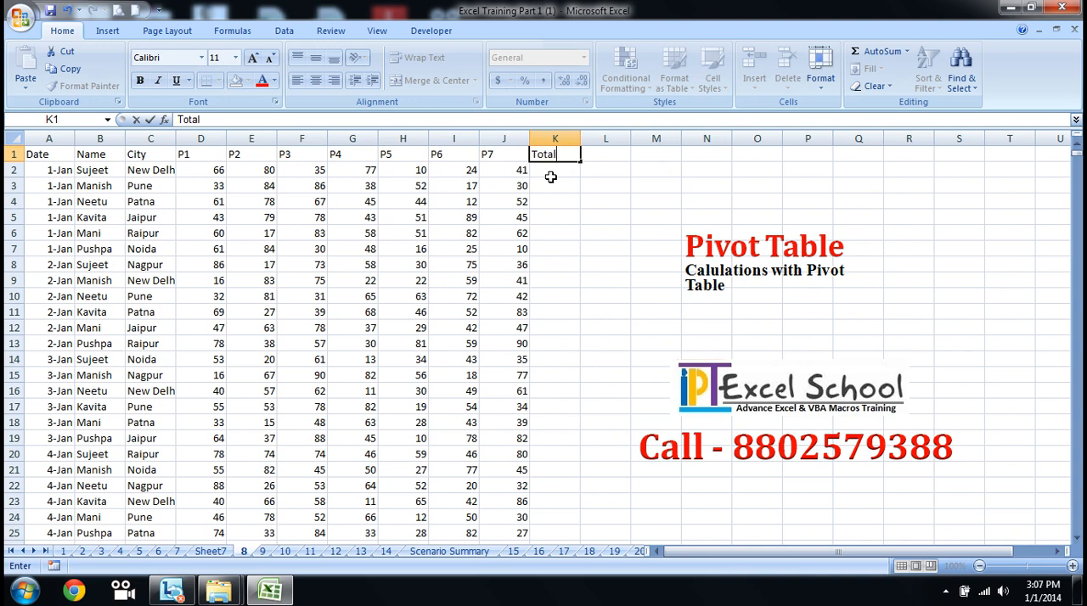
key(Return)
key(alt+equal)
key(Return)
key(Up)
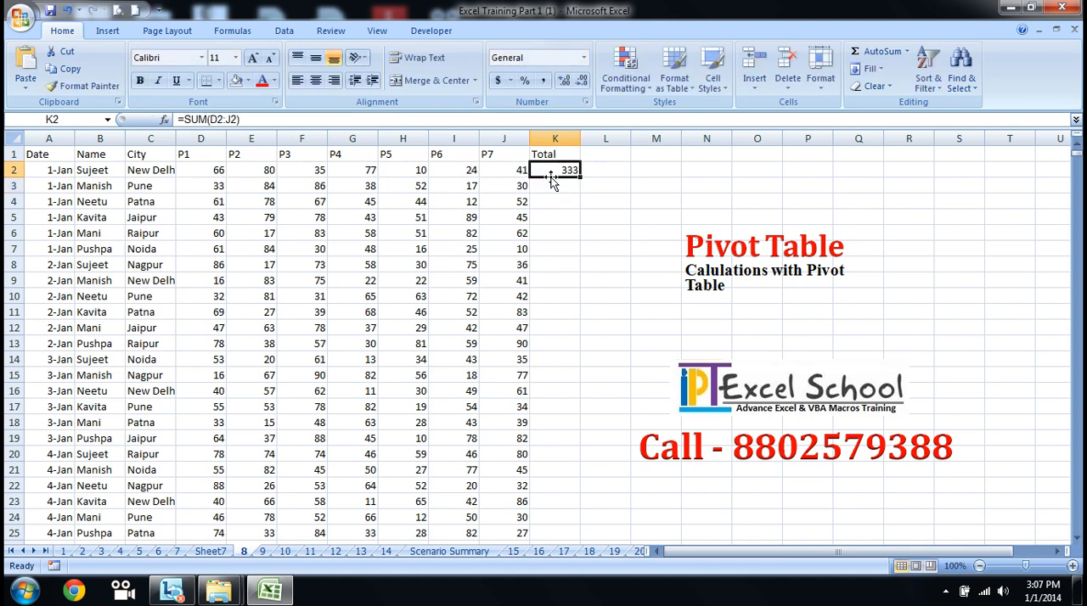
Step: Delete the helper Total column K from the source data sheet
click(569, 137)
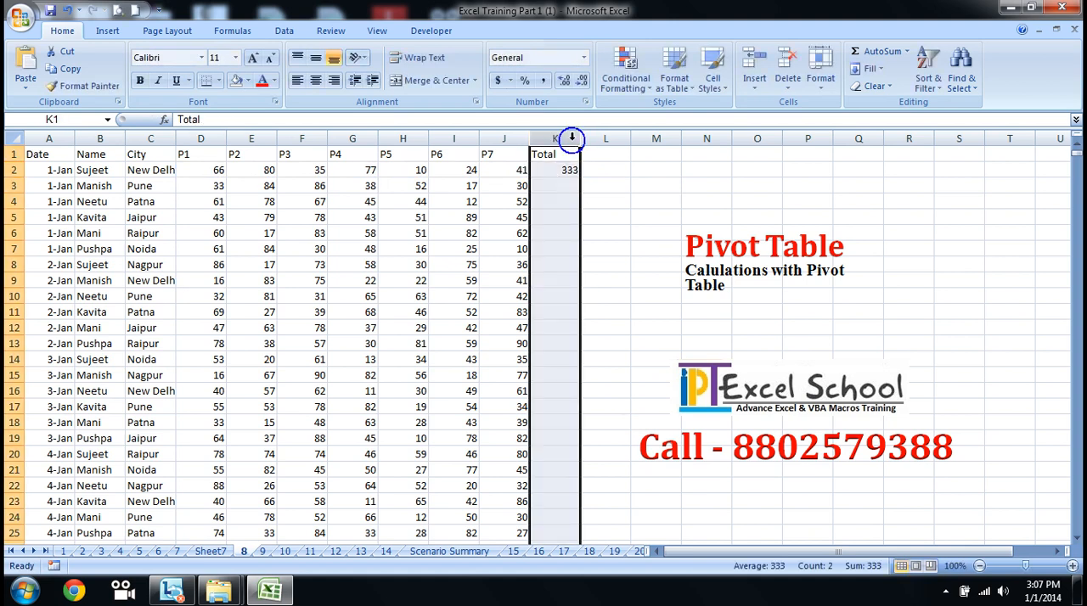
right_click(569, 139)
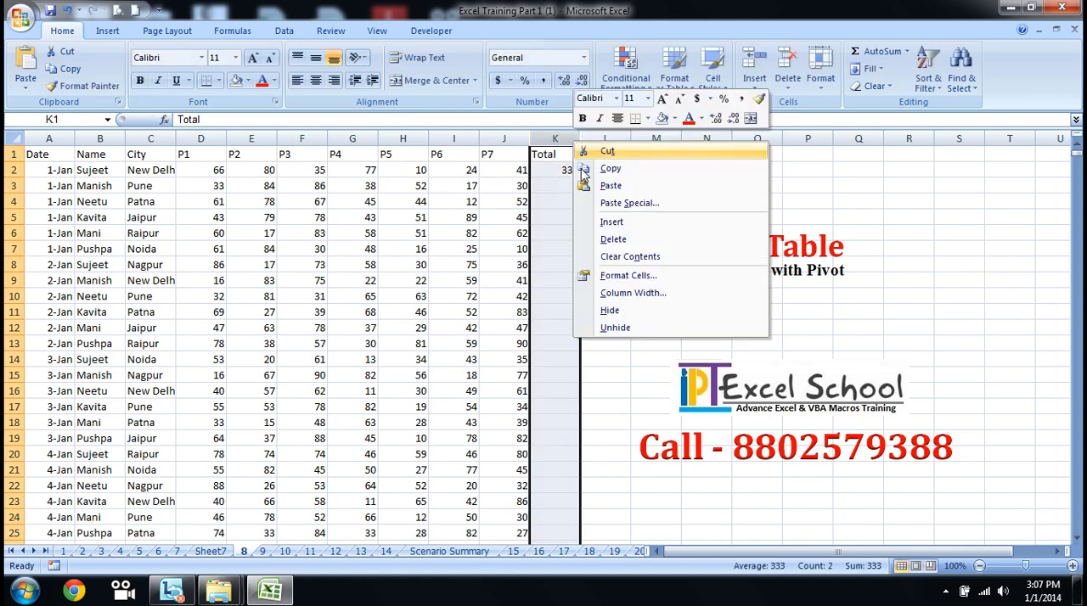
click(624, 240)
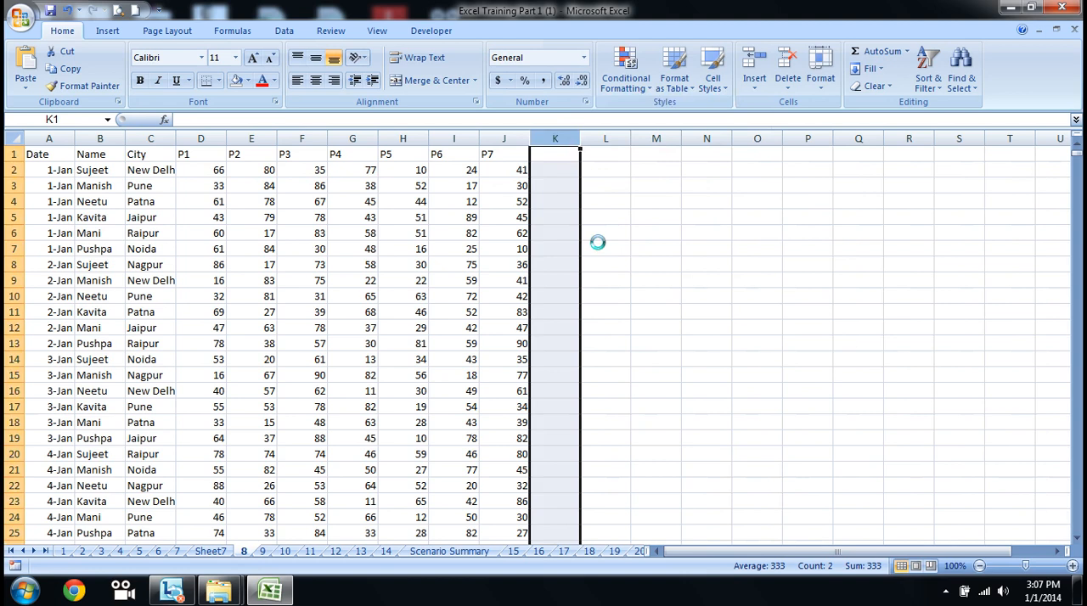
Step: Start a calculated field named Total for the pivot table on Sheet7 and clear the default 0 from its formula
click(210, 551)
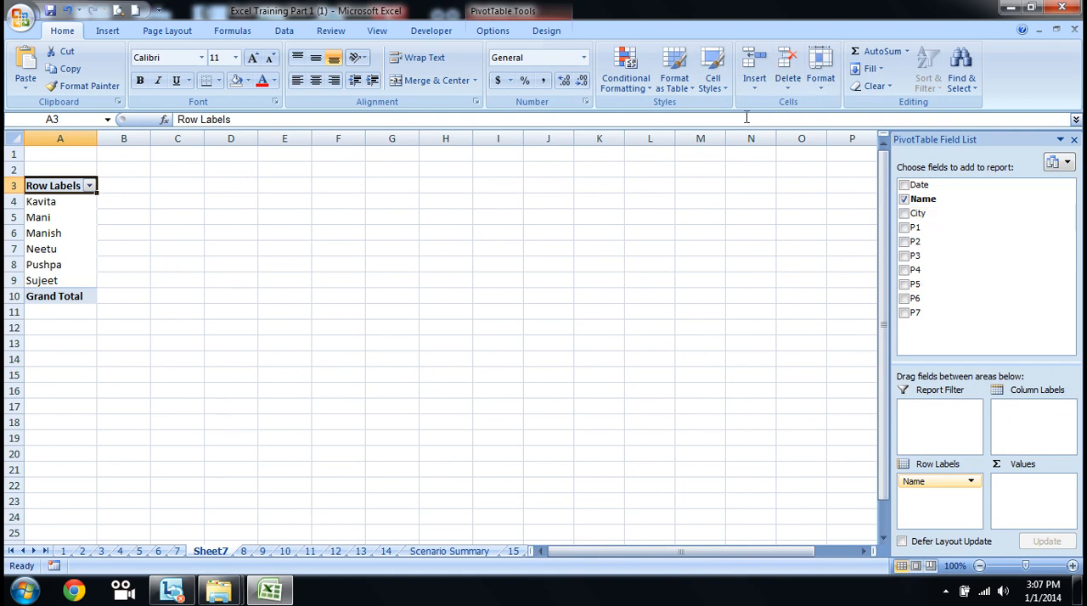
click(551, 10)
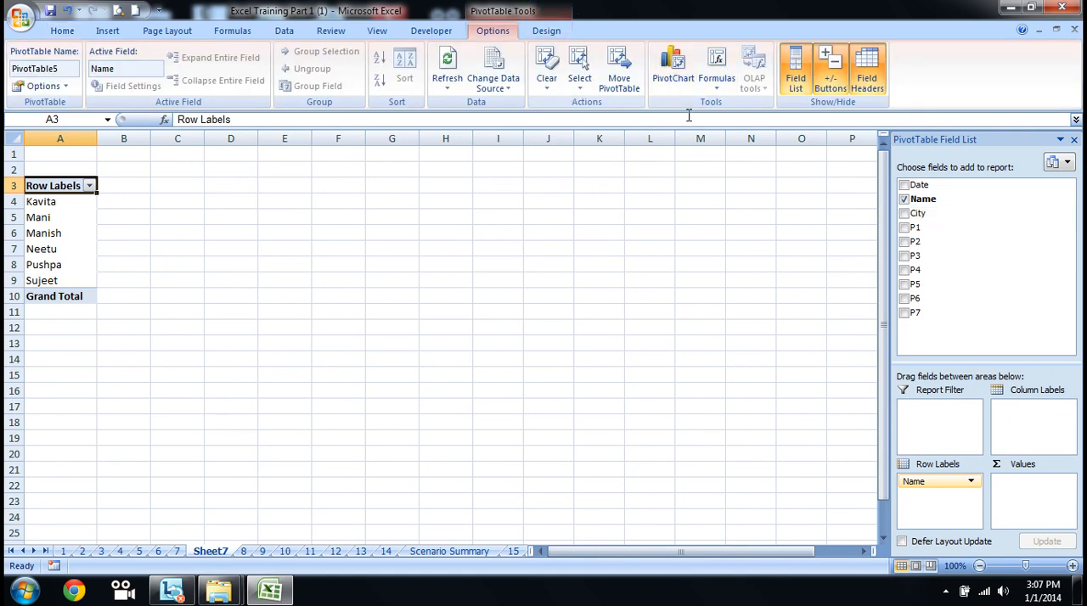
click(713, 85)
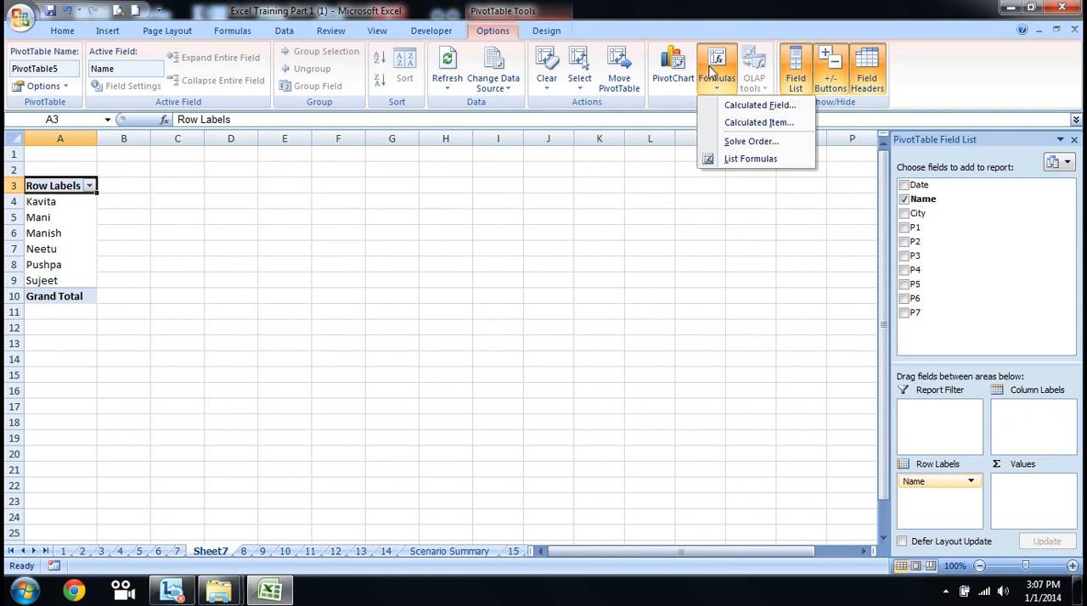
click(747, 109)
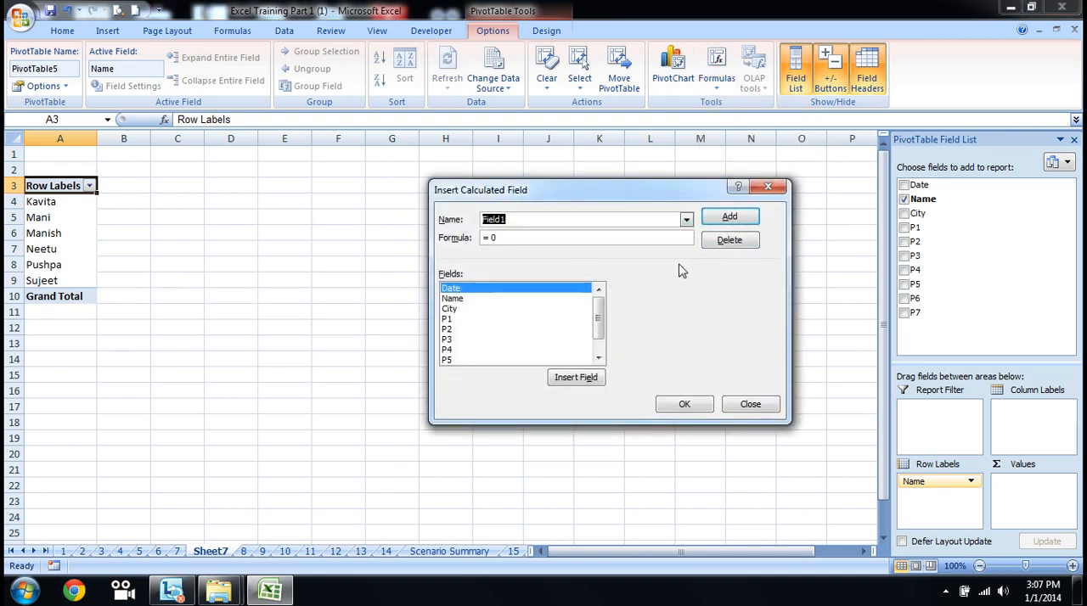
drag(599, 309, 603, 341)
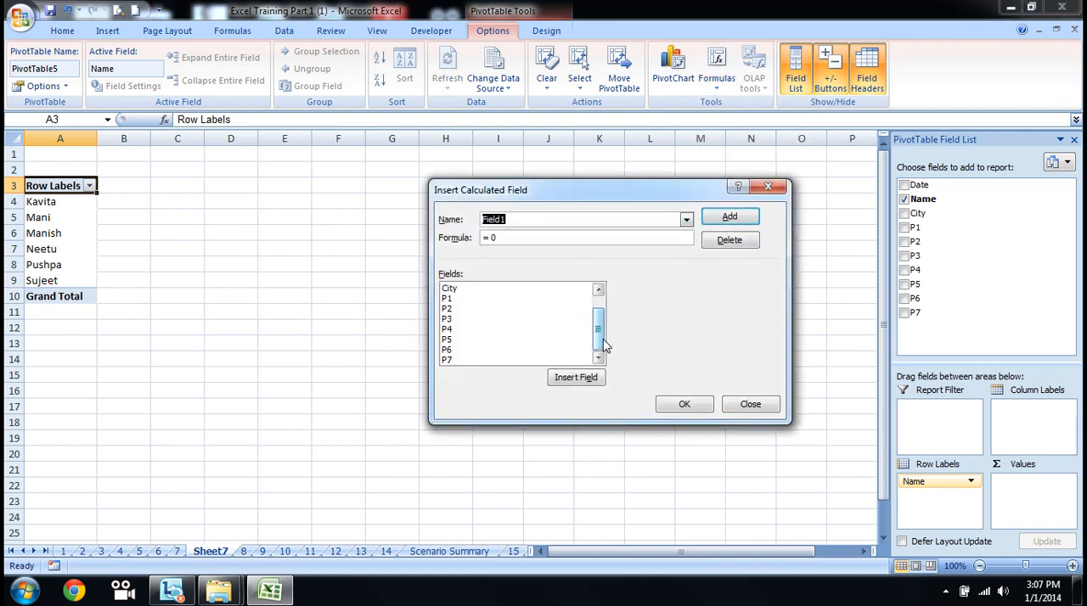
text(Total)
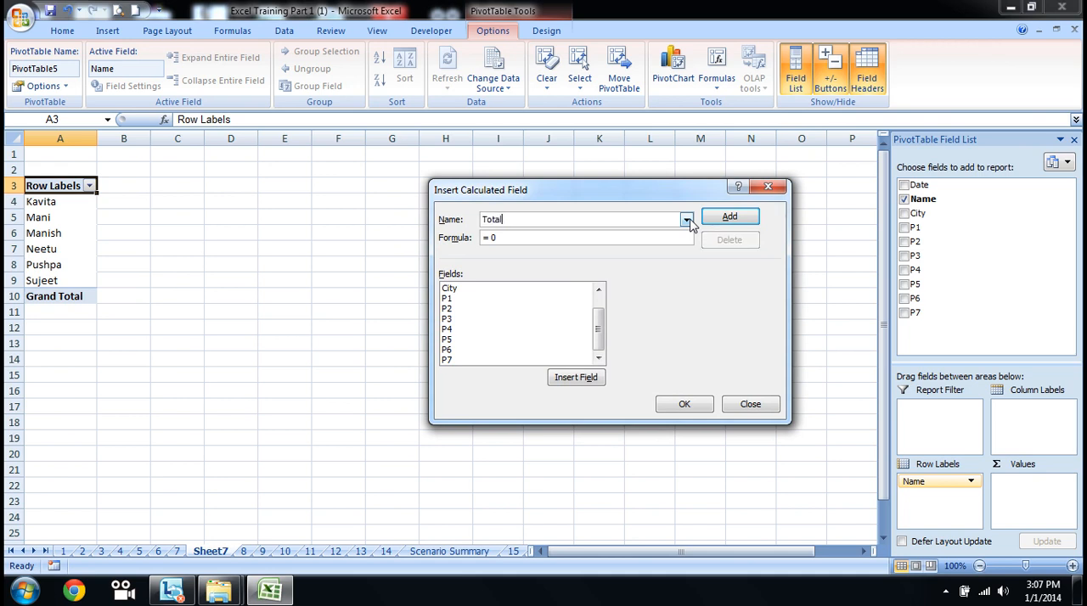
click(581, 238)
key(BackSpace)
Step: Set the Total field's formula to =P1+P2+P3+P4+P5+P6+P7 and add the field to the pivot table
click(448, 299)
click(581, 378)
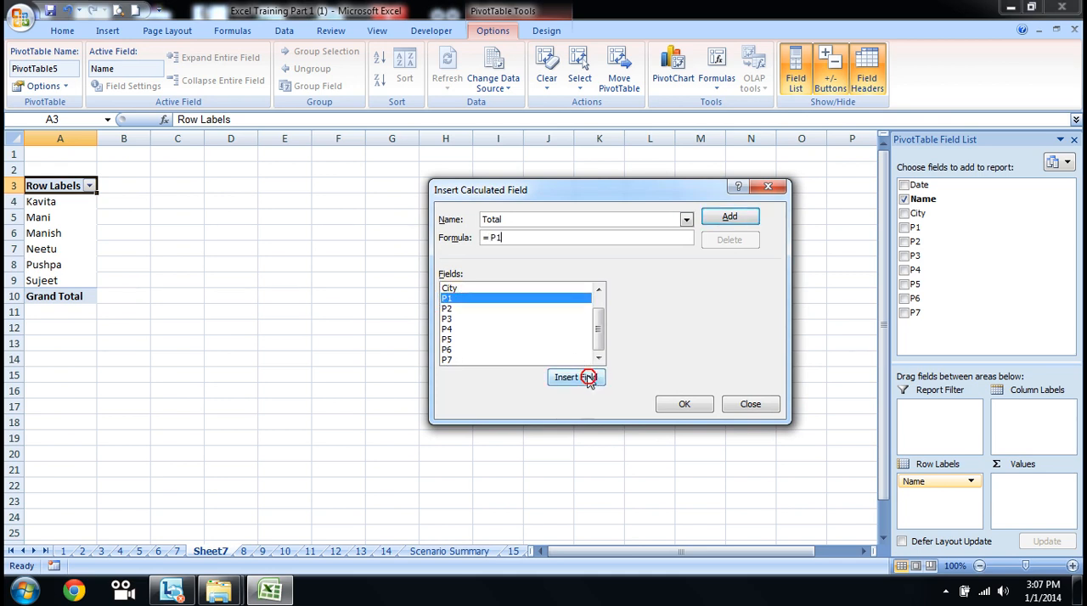
click(447, 309)
click(576, 378)
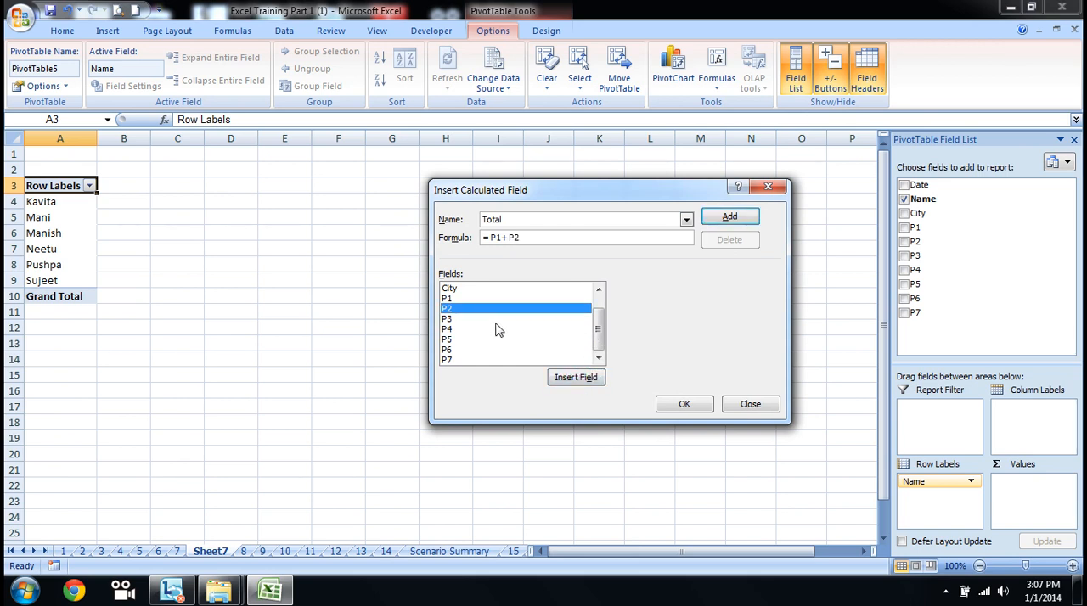
click(451, 319)
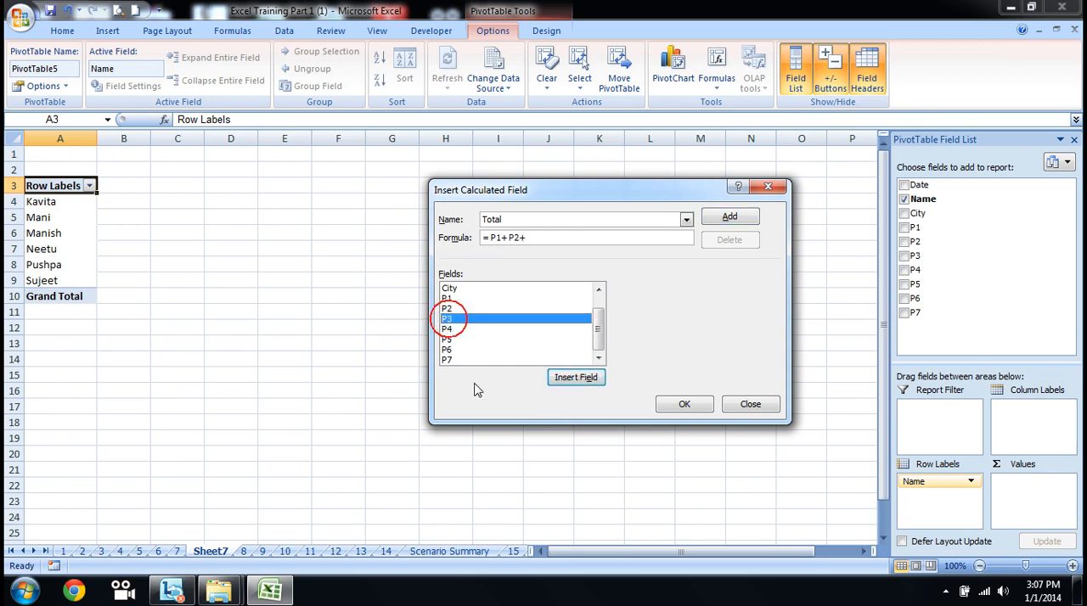
click(577, 380)
text(+)
click(465, 329)
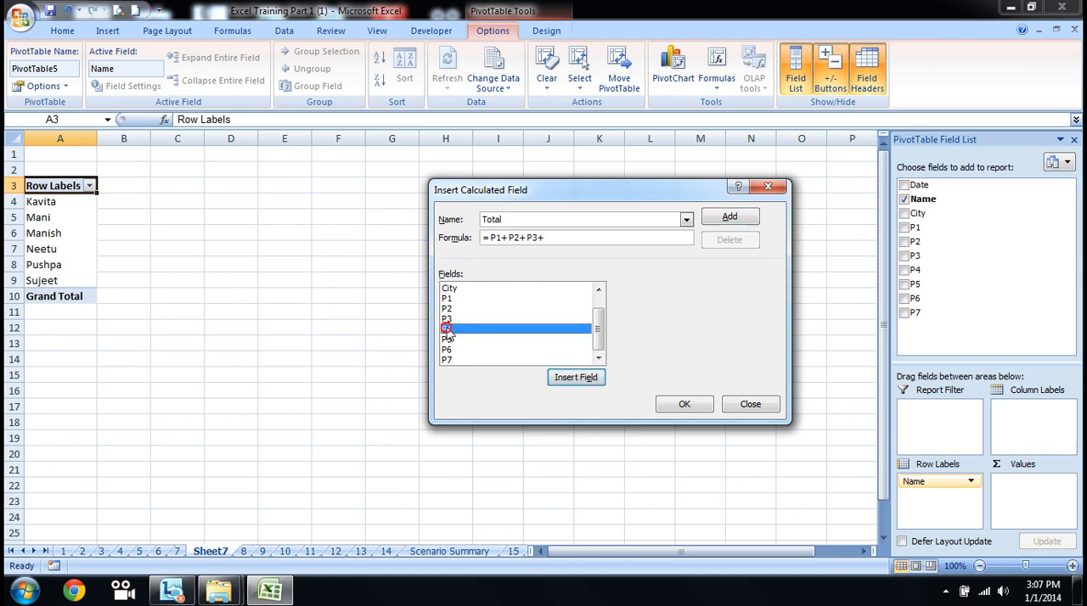
click(578, 379)
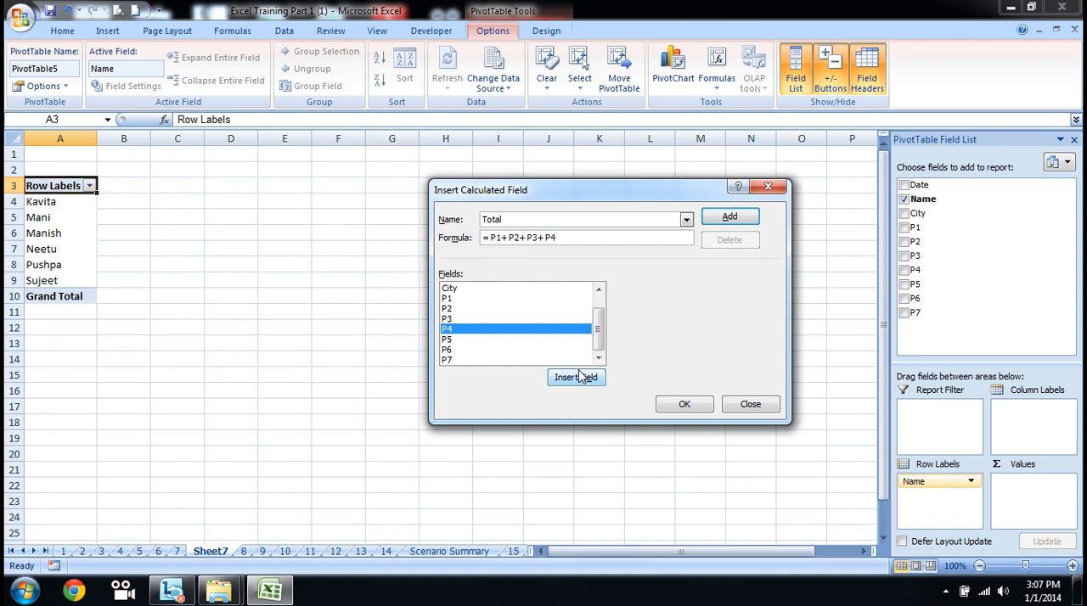
click(445, 339)
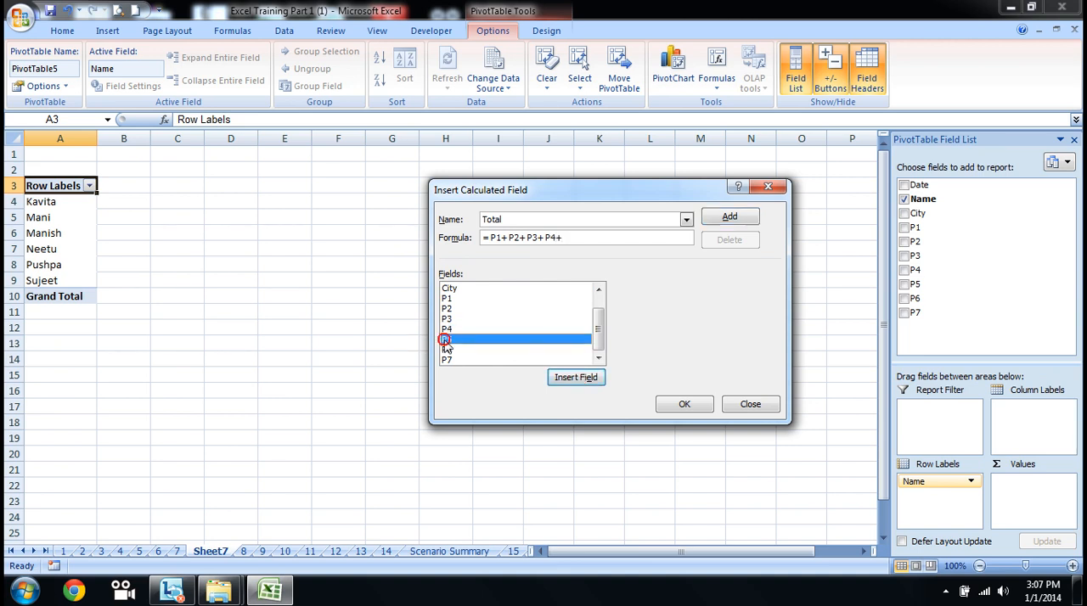
click(578, 377)
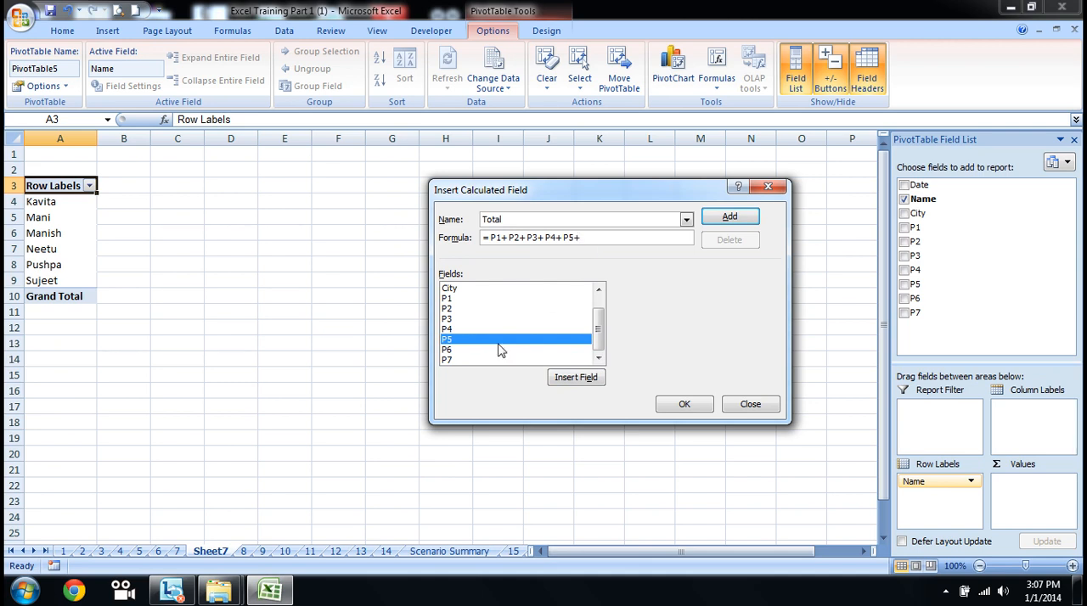
text(+)
click(450, 349)
click(569, 378)
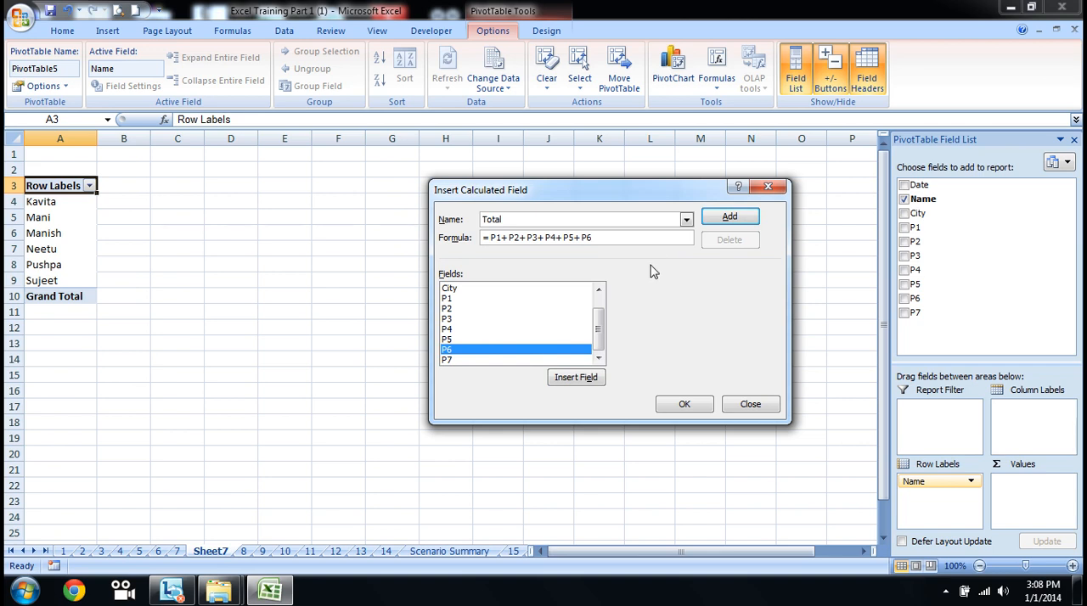
click(448, 360)
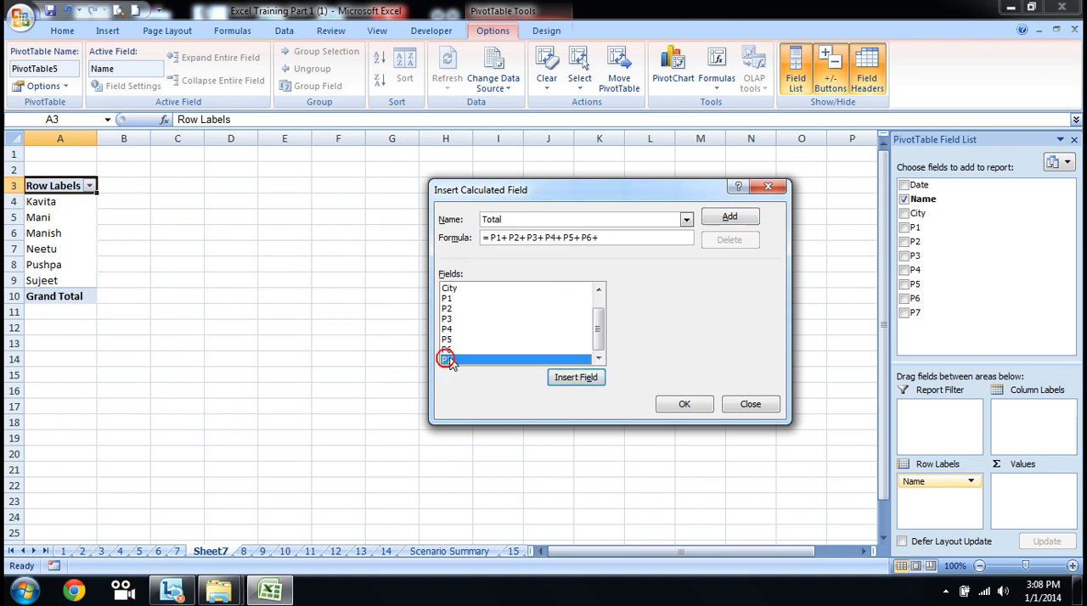
click(586, 380)
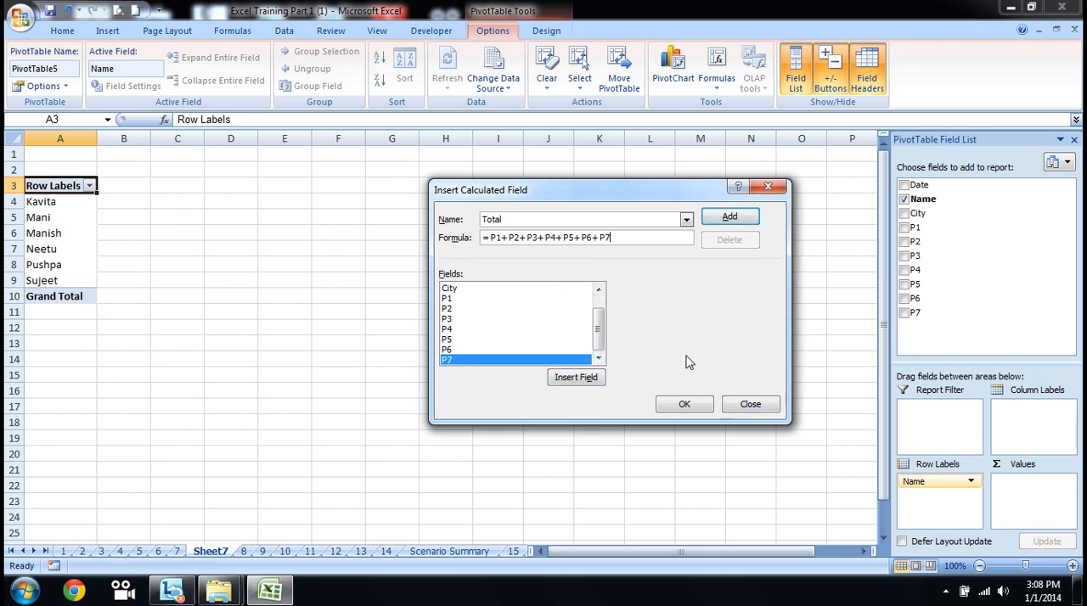
click(728, 219)
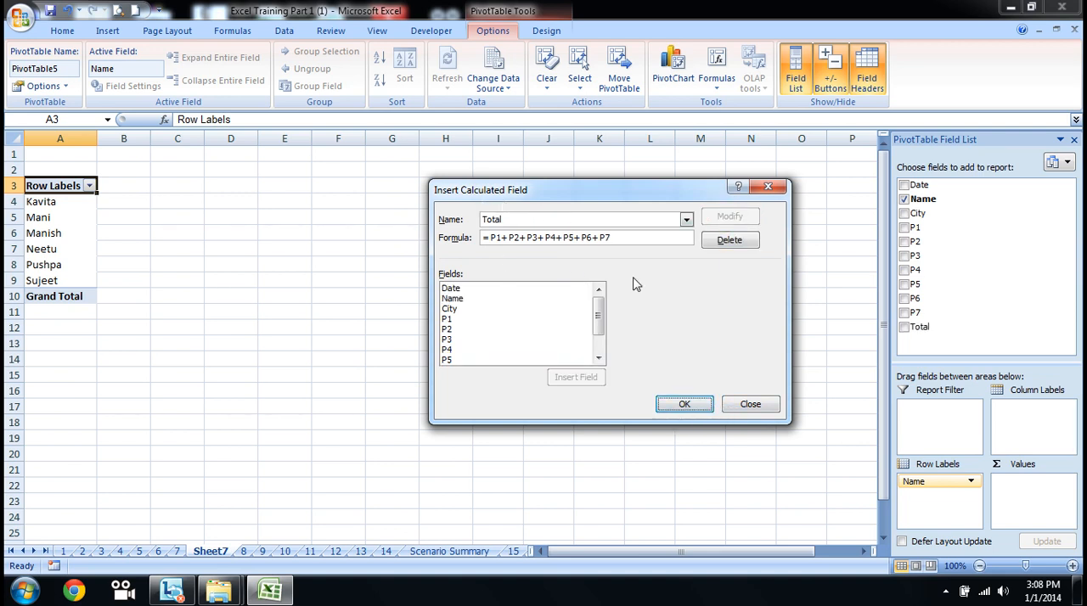
click(698, 406)
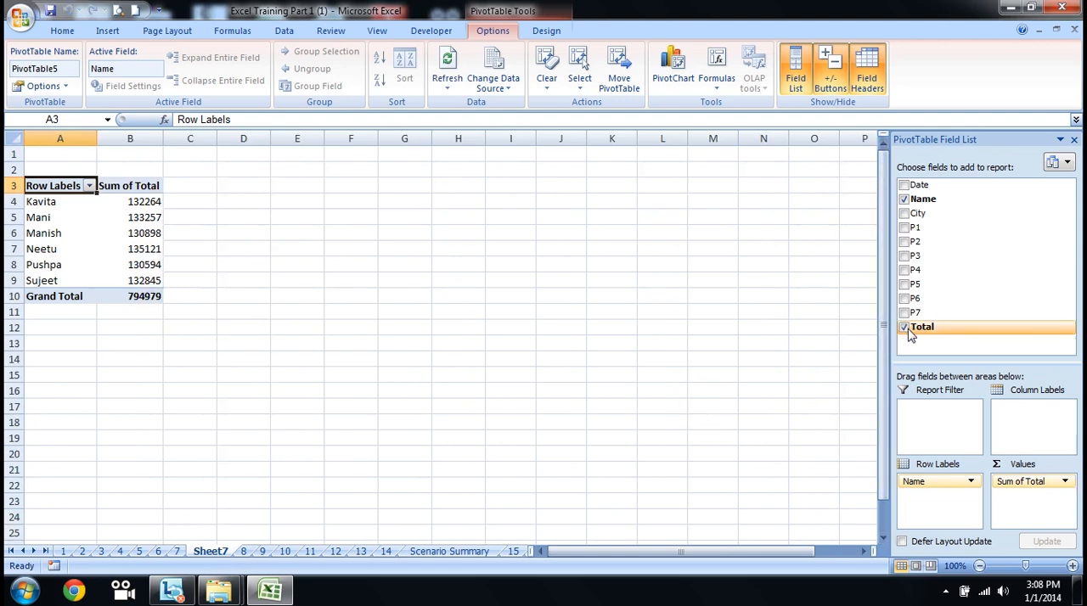
Step: Toggle the Total field off and on again in the pivot table and look over the sums per name
click(904, 328)
click(904, 329)
drag(141, 201, 138, 280)
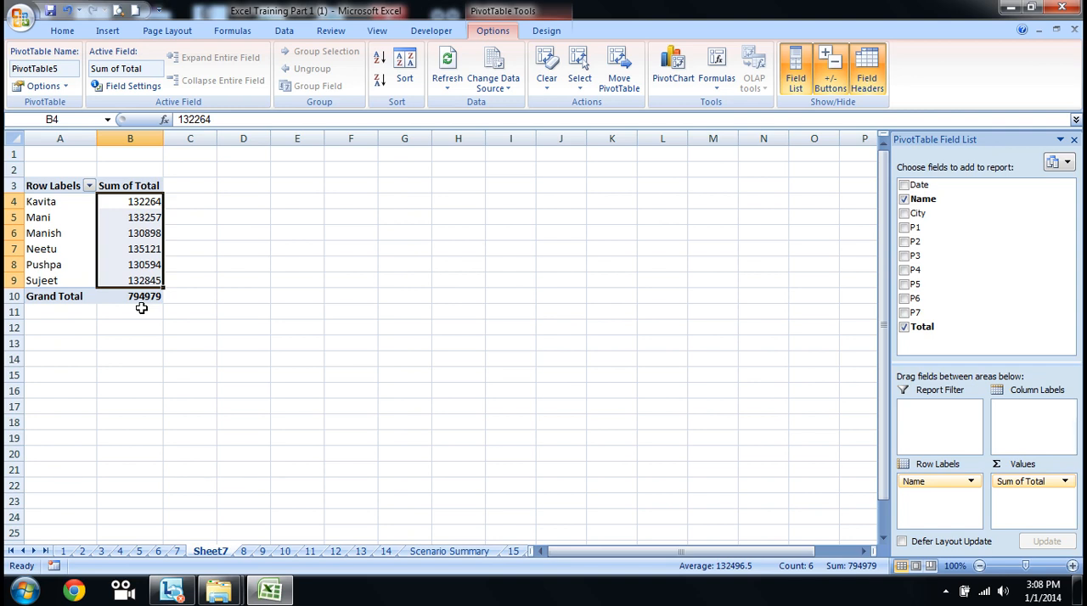
key(Right)
key(Left)
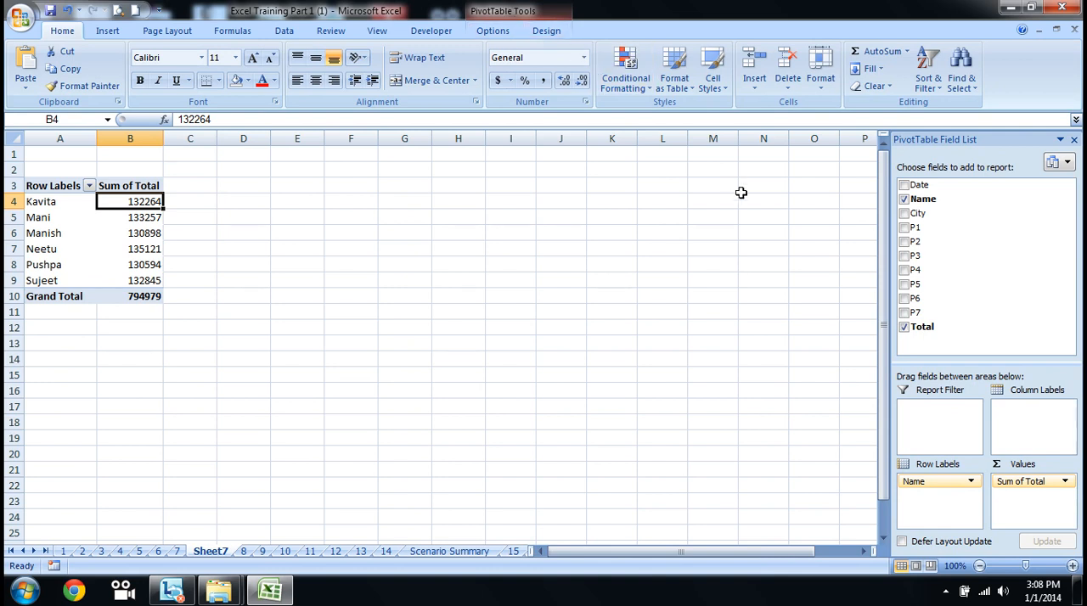
Step: Start another calculated field for the pivot table with the formula =Total/7
click(516, 13)
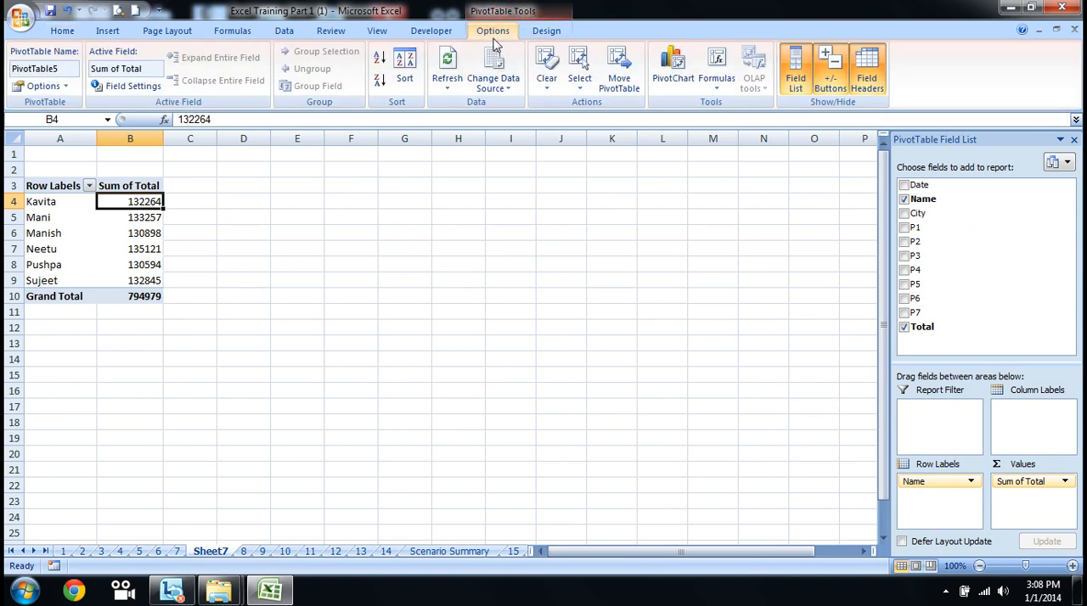
click(718, 86)
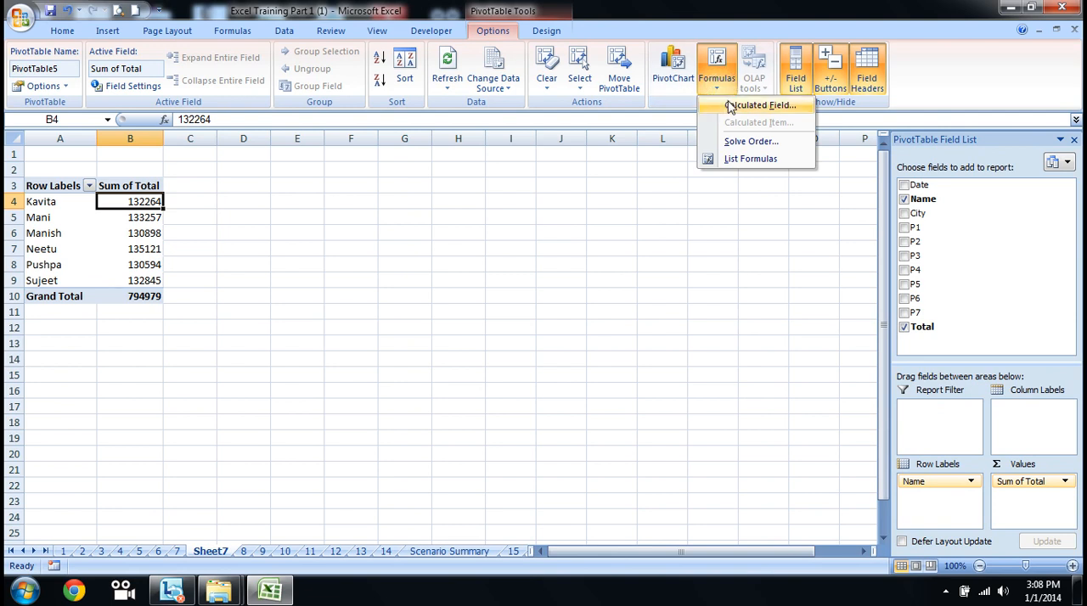
click(730, 104)
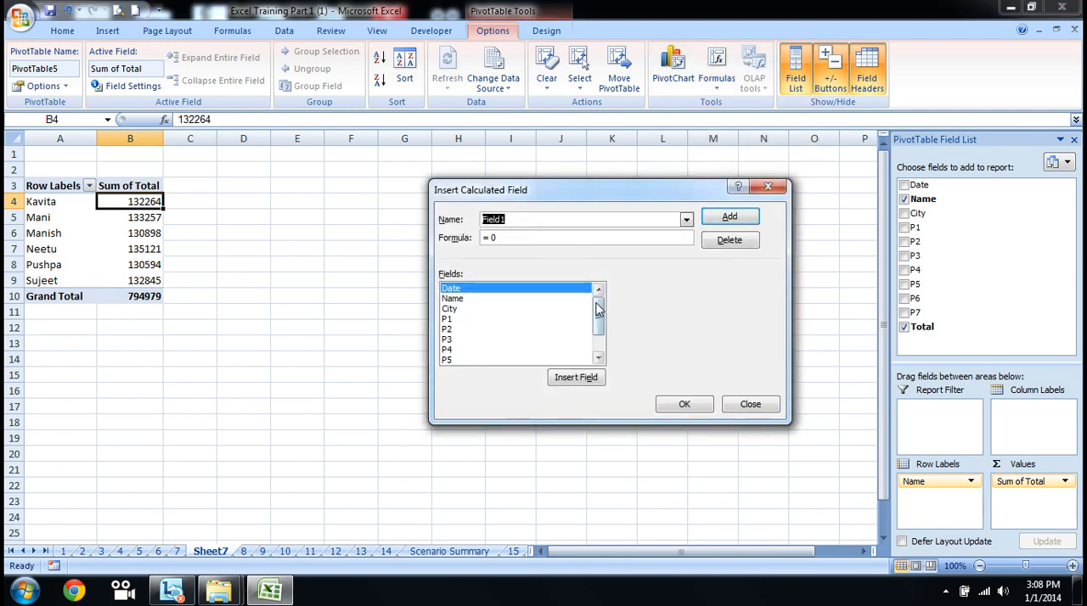
drag(597, 310, 601, 371)
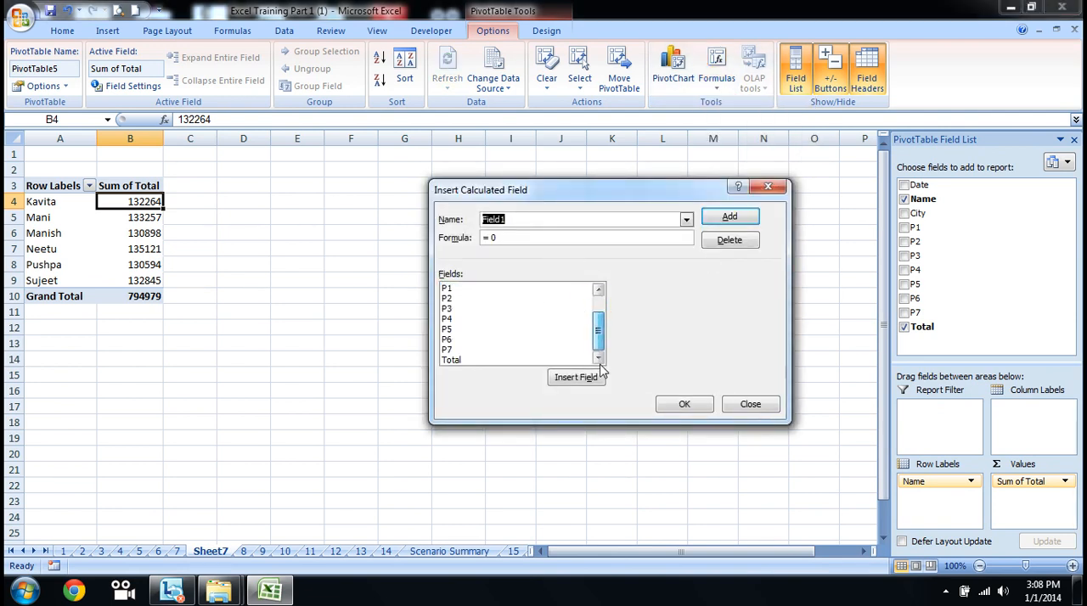
click(450, 360)
double_click(450, 360)
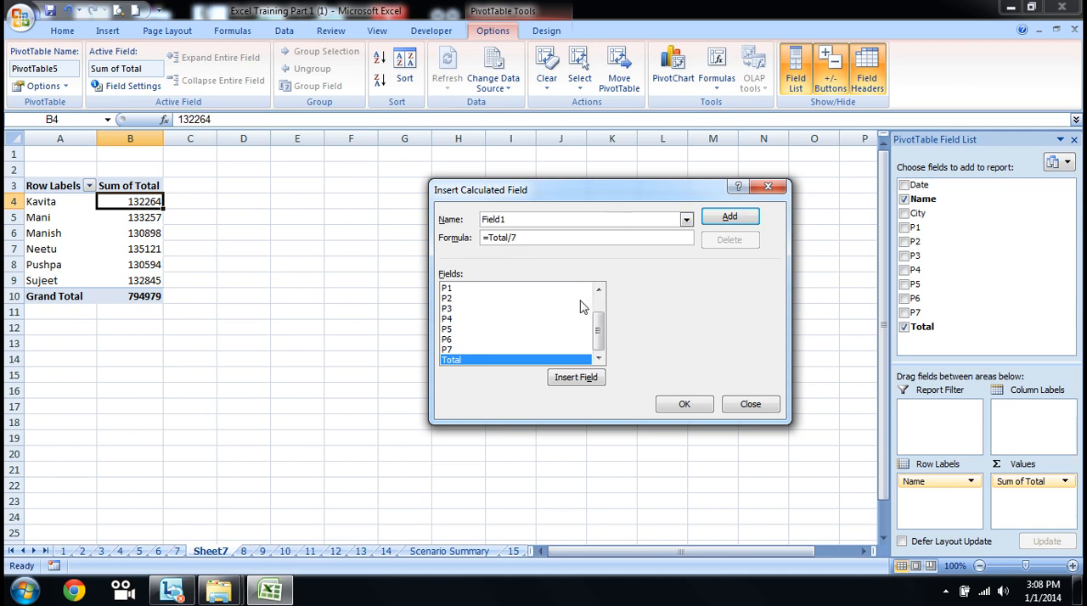
Step: Name the calculated field AVG and add it to the pivot table
drag(636, 217, 452, 214)
text(AVV)
click(729, 217)
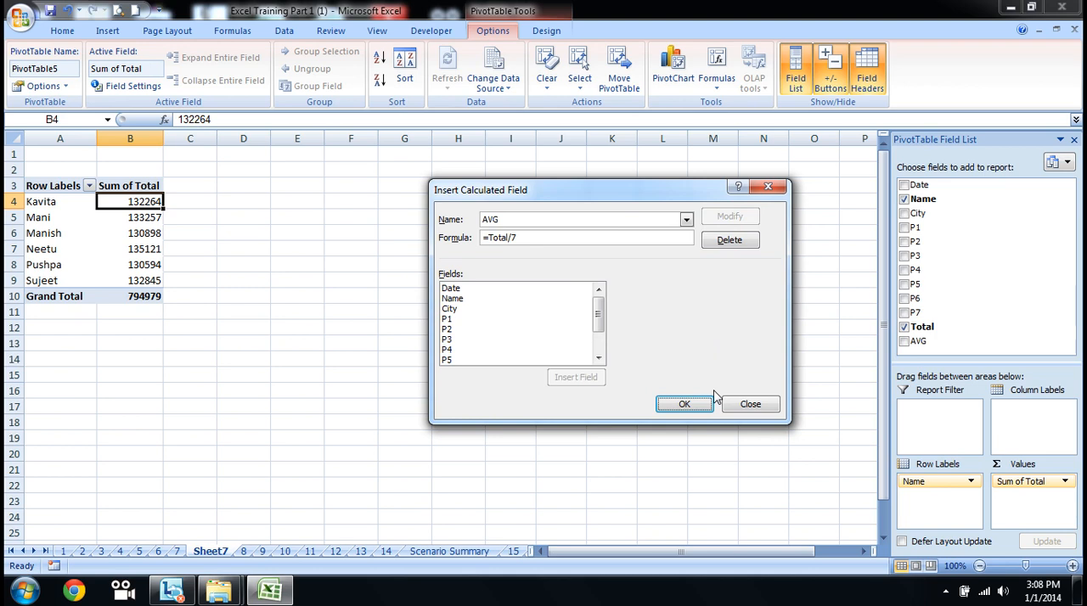
click(686, 405)
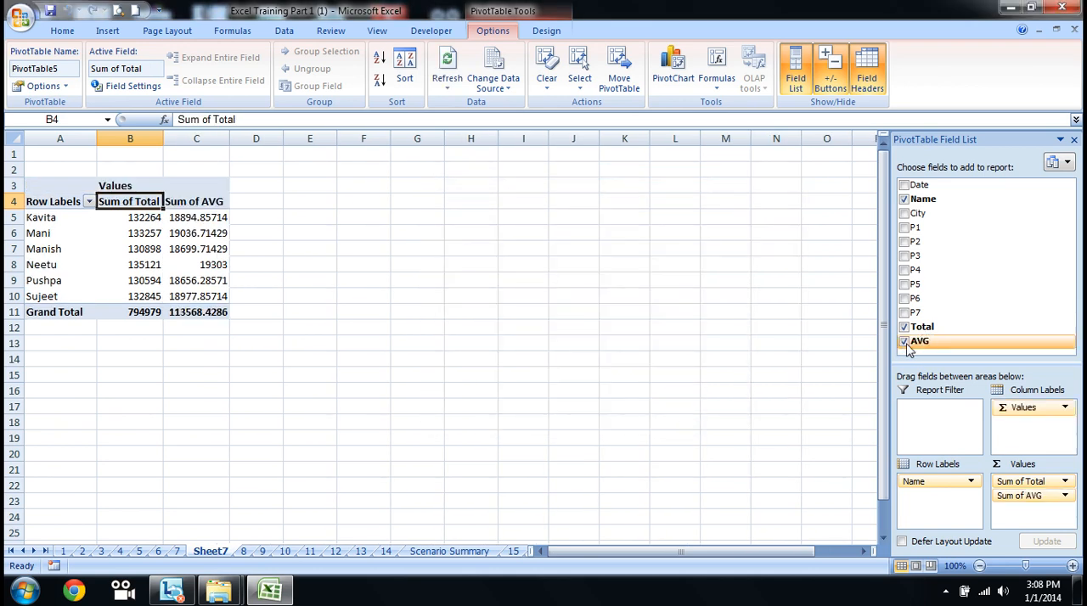
Step: Look over the Sum of AVG values beside the Sum of Total values for the first few names
click(204, 221)
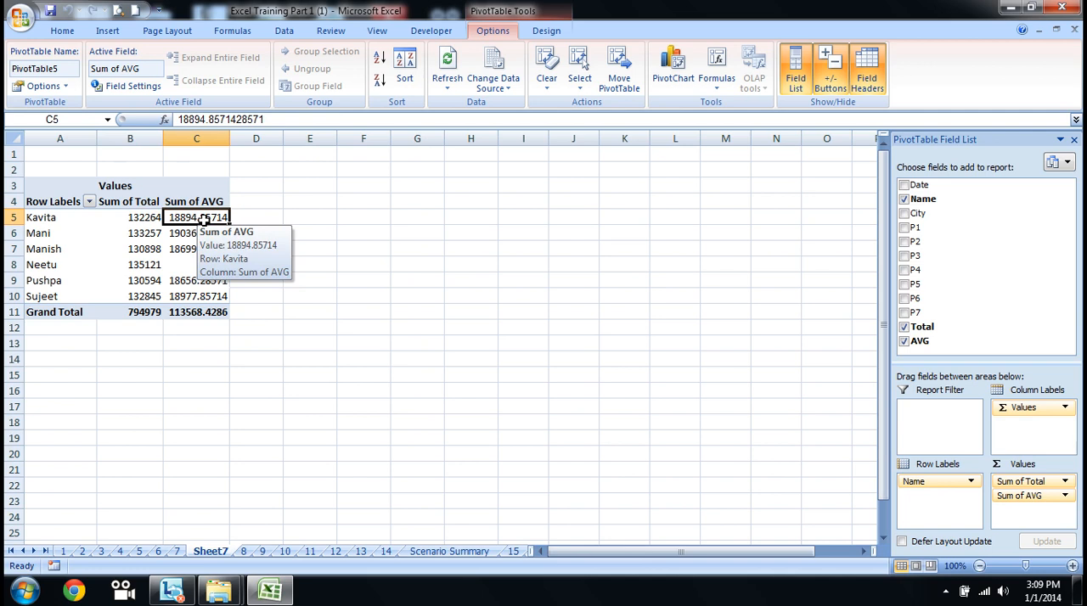
key(Left)
click(204, 220)
key(Down)
key(Down)
key(Up)
key(Up)
key(Left)
key(Left)
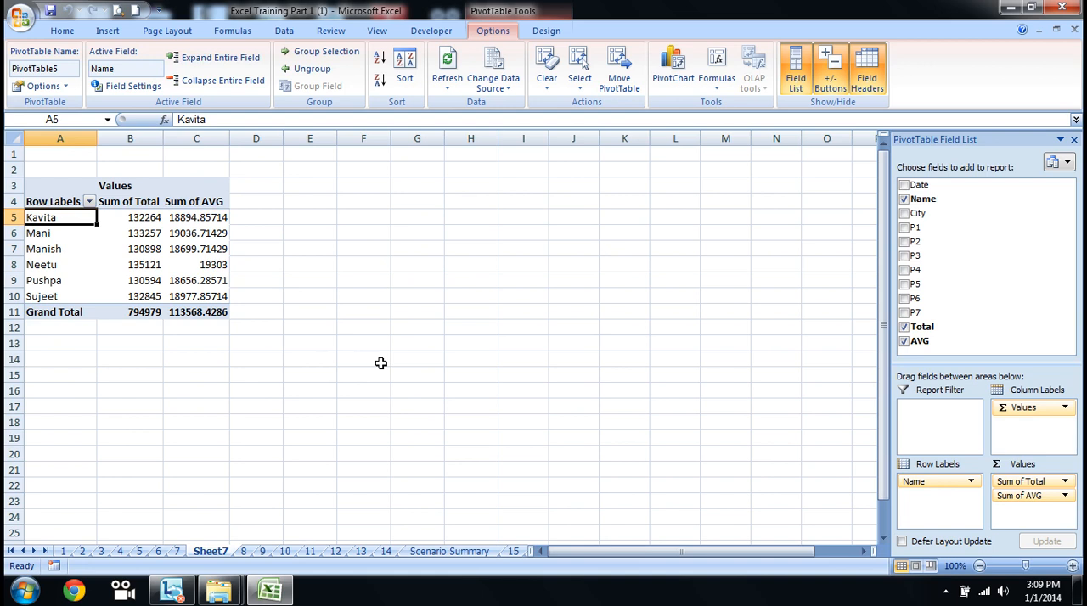
Step: Examine the name items in the pivot table's row labels, selecting the first two together and stepping through the others
key(shift+Down)
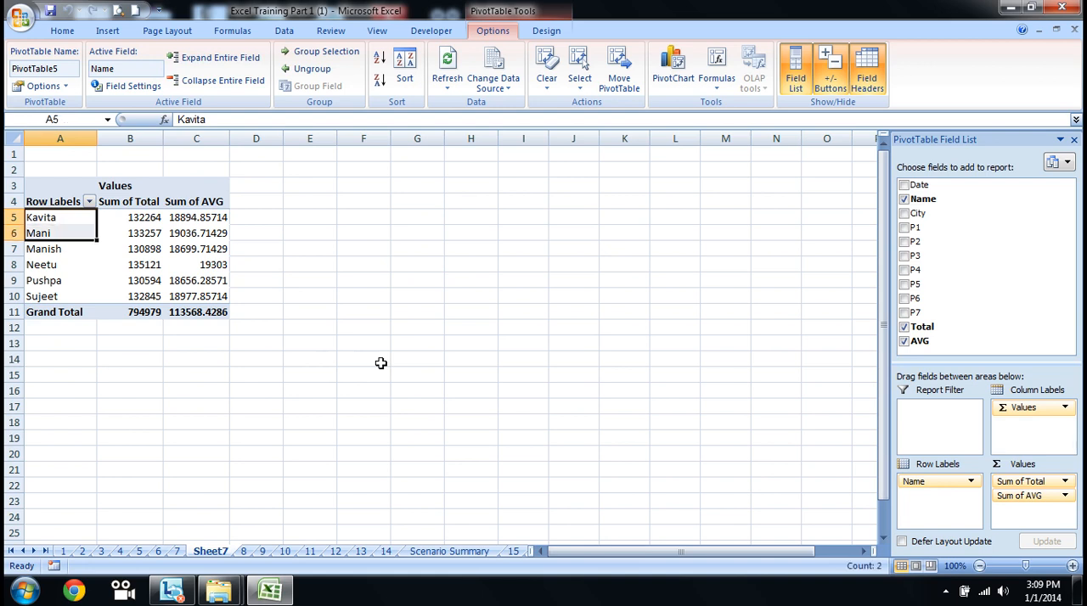
key(shift+Up)
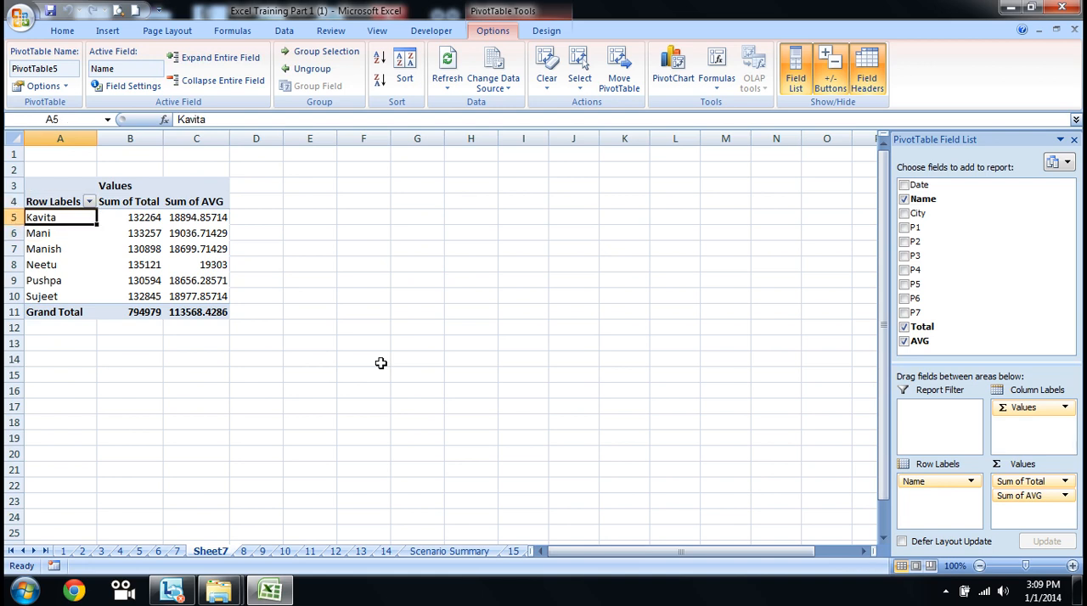
ctrl+click(75, 248)
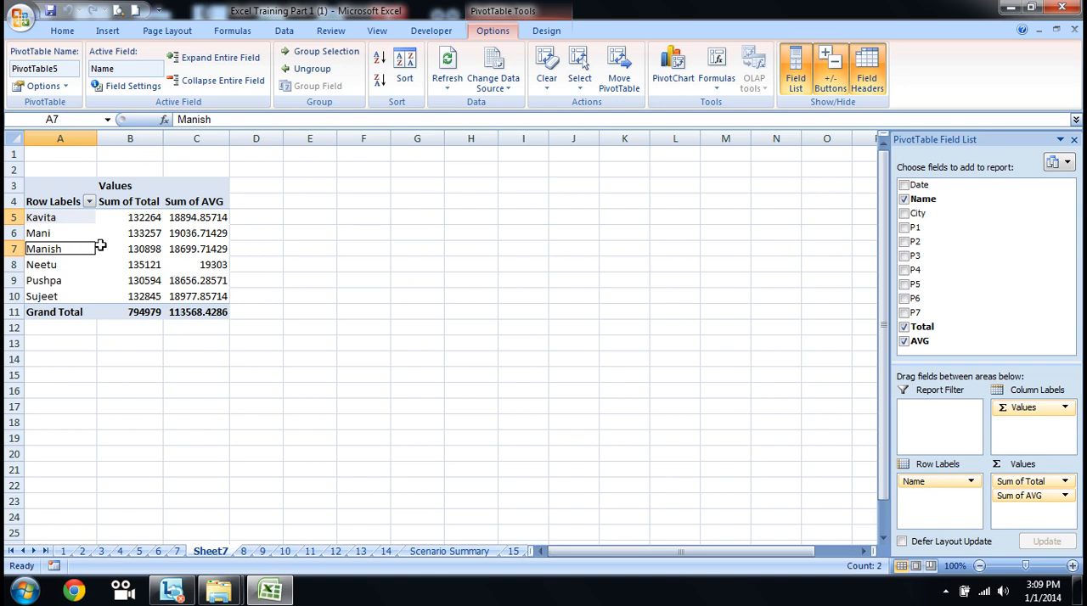
click(71, 233)
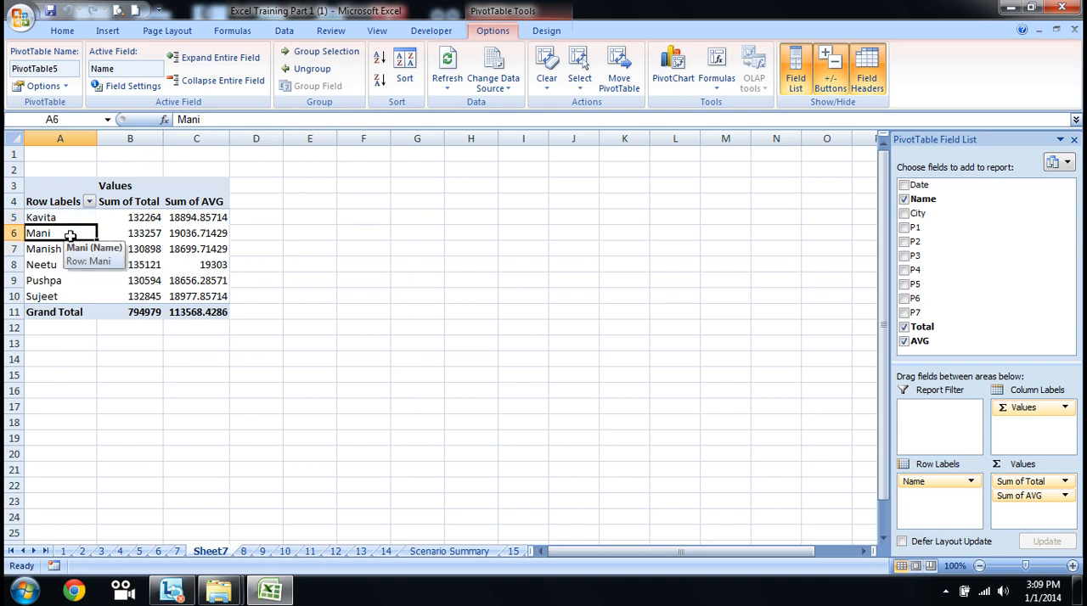
key(Down)
key(Down)
key(Up)
key(Up)
key(Up)
key(Down)
key(Down)
key(Down)
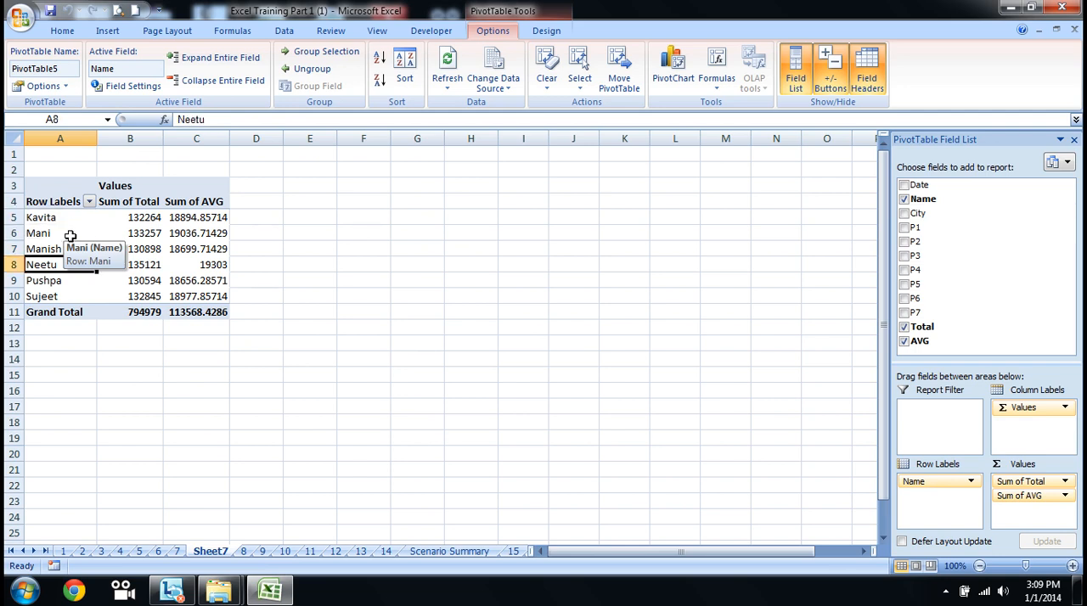
Step: From the first row label, start a calculated item in the Name field and enter a new person's first name for it
key(Up)
key(Up)
key(Up)
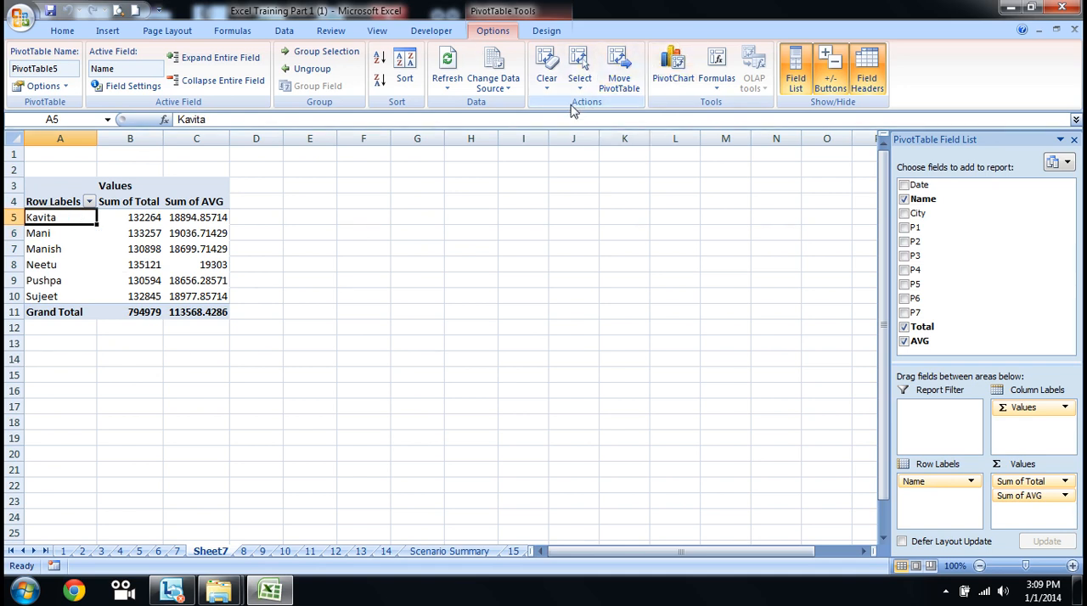
click(718, 88)
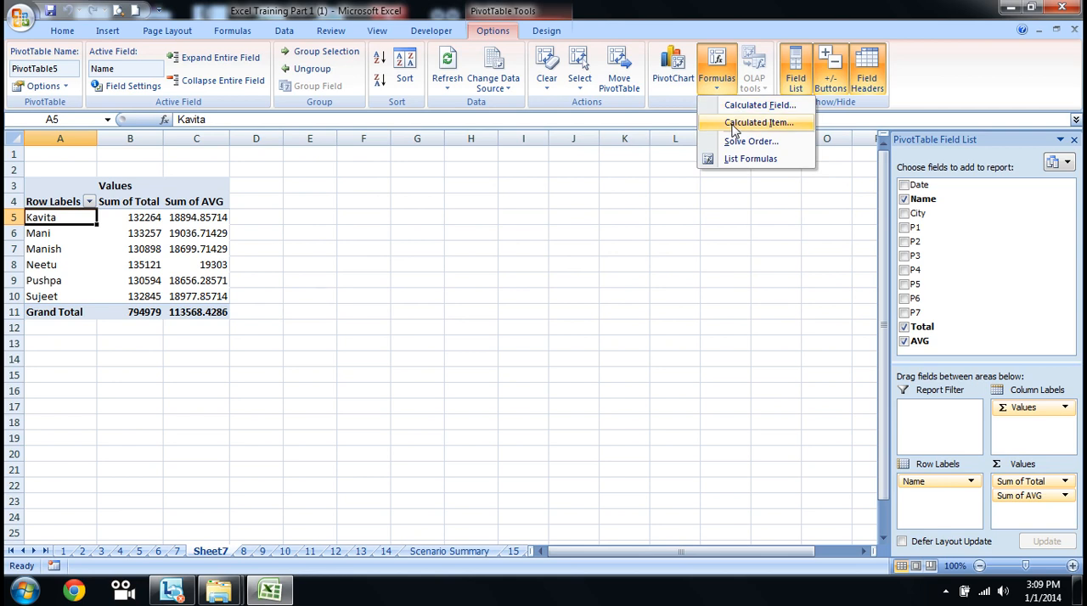
click(734, 128)
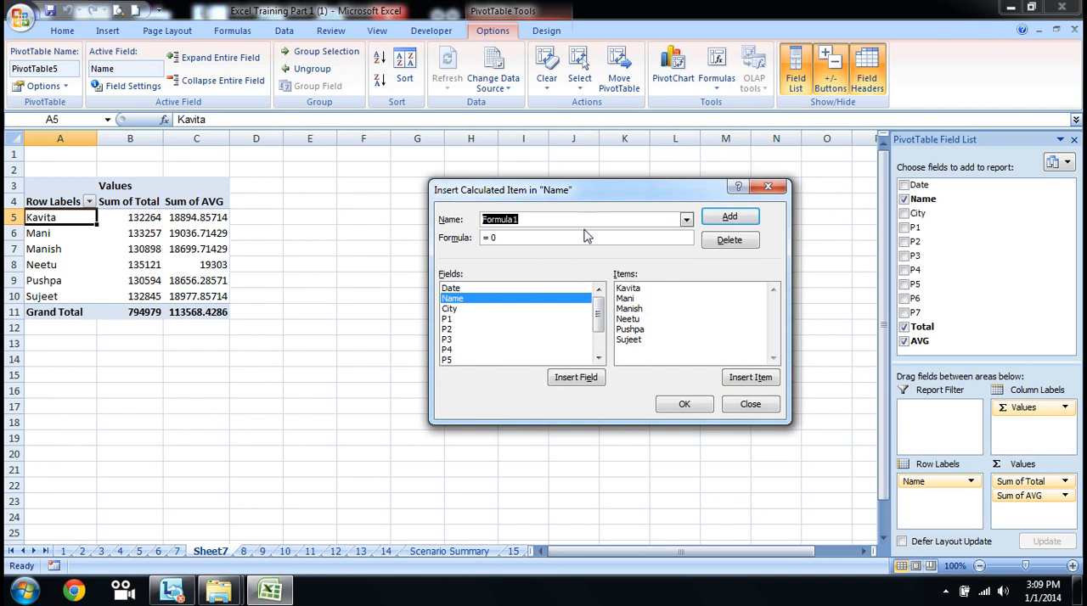
text(T)
key(BackSpace)
text(Vikran)
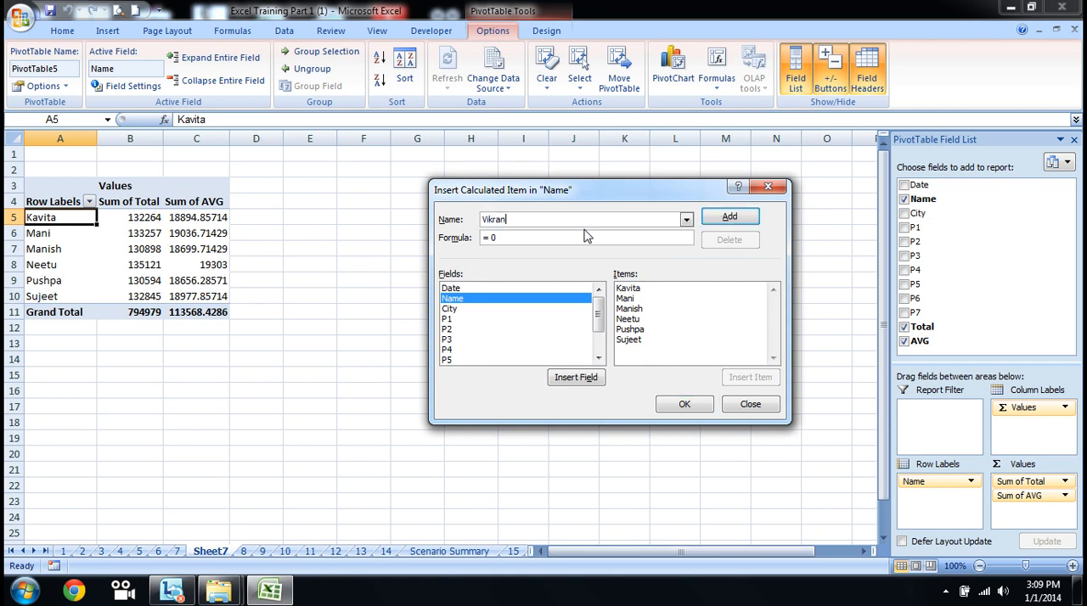
text(t)
Step: Set the calculated item's formula to the sum of the first two name items and add it to the pivot table
click(570, 238)
click(647, 291)
click(750, 377)
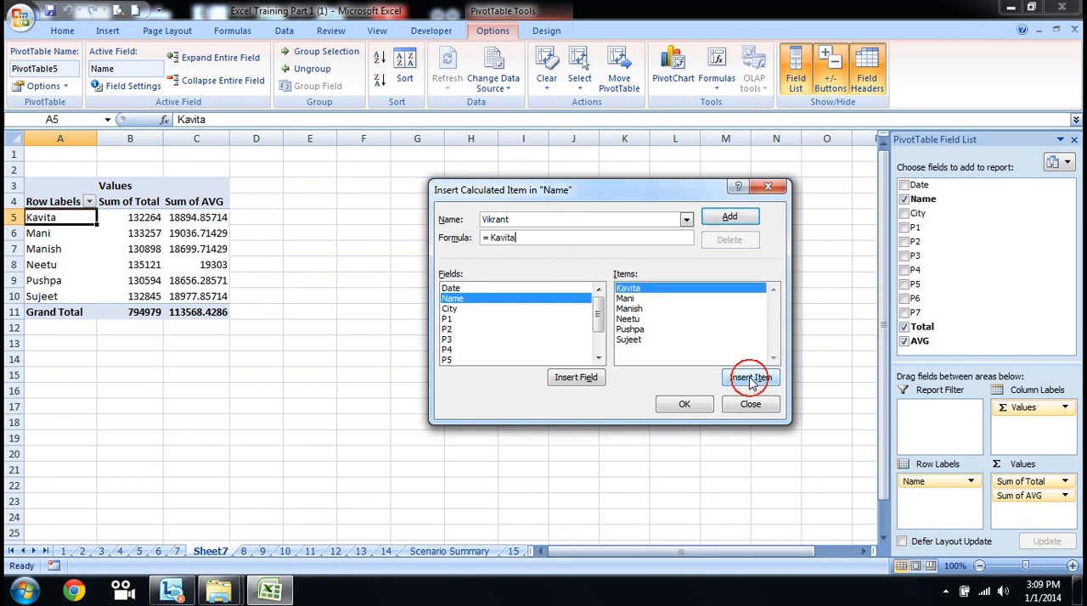
text(+)
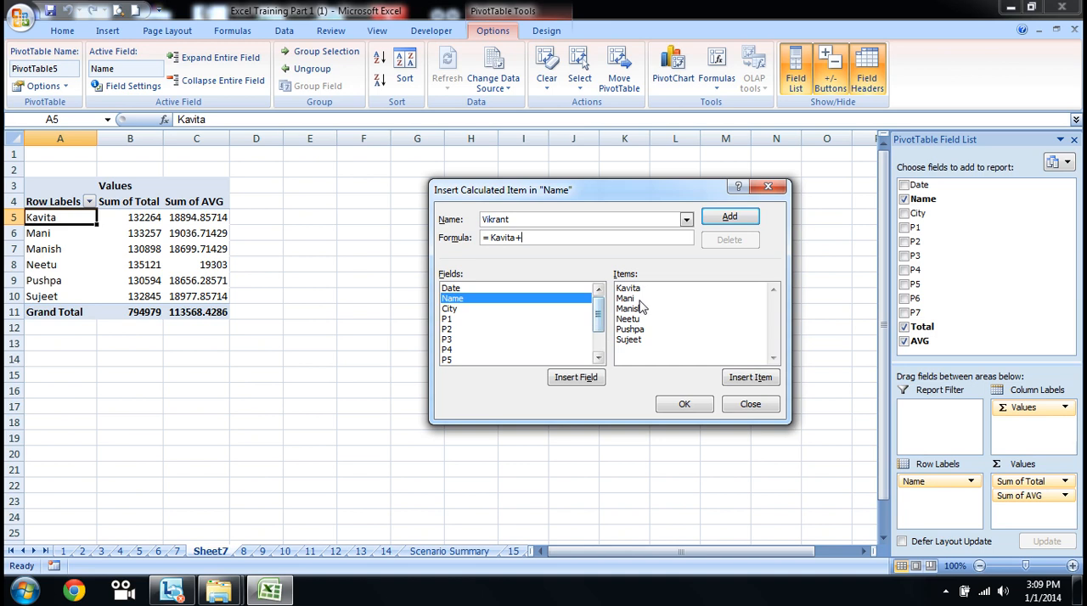
double_click(632, 301)
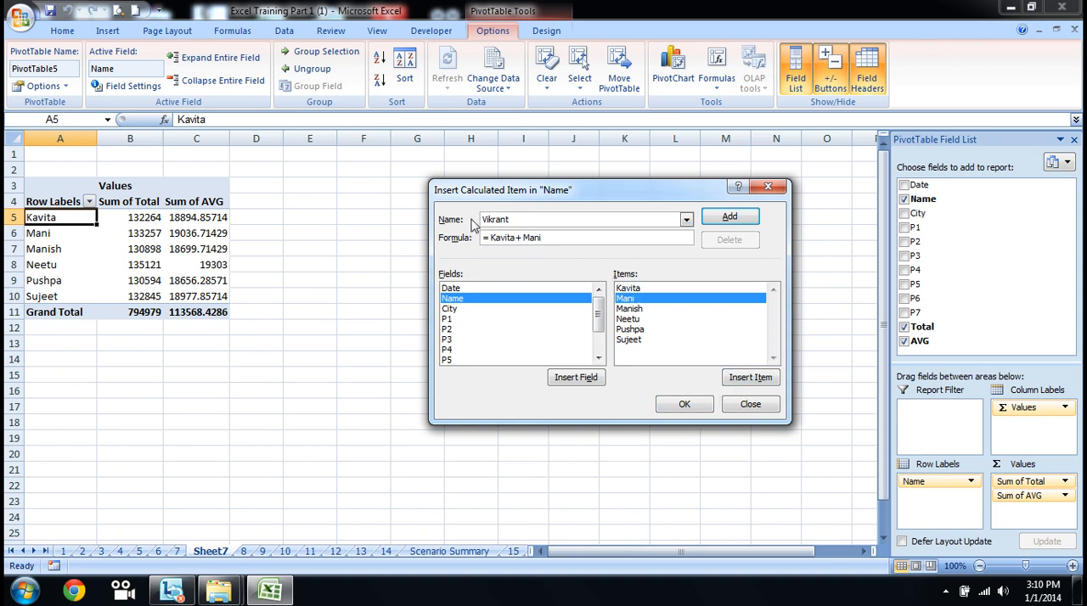
click(741, 219)
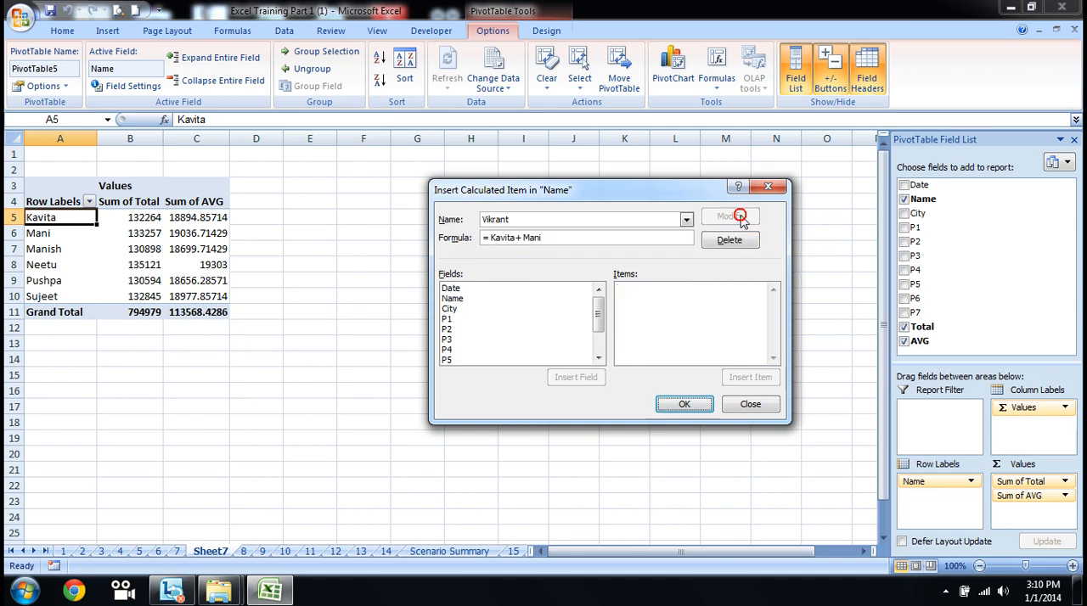
click(695, 405)
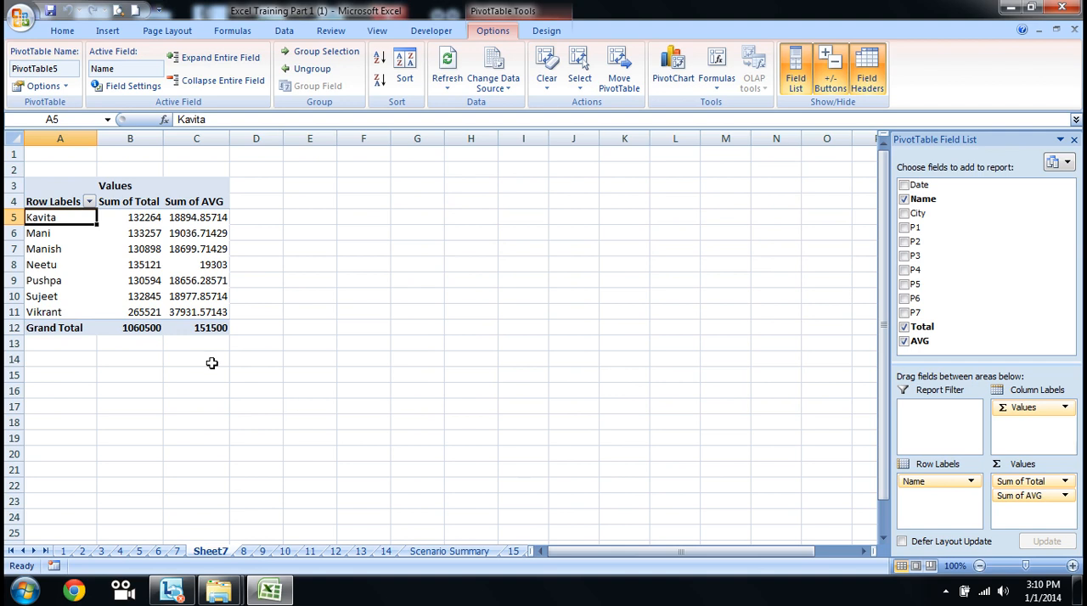
Step: Compare the calculated item's Sum of Total with the combined totals of the first two names
click(61, 312)
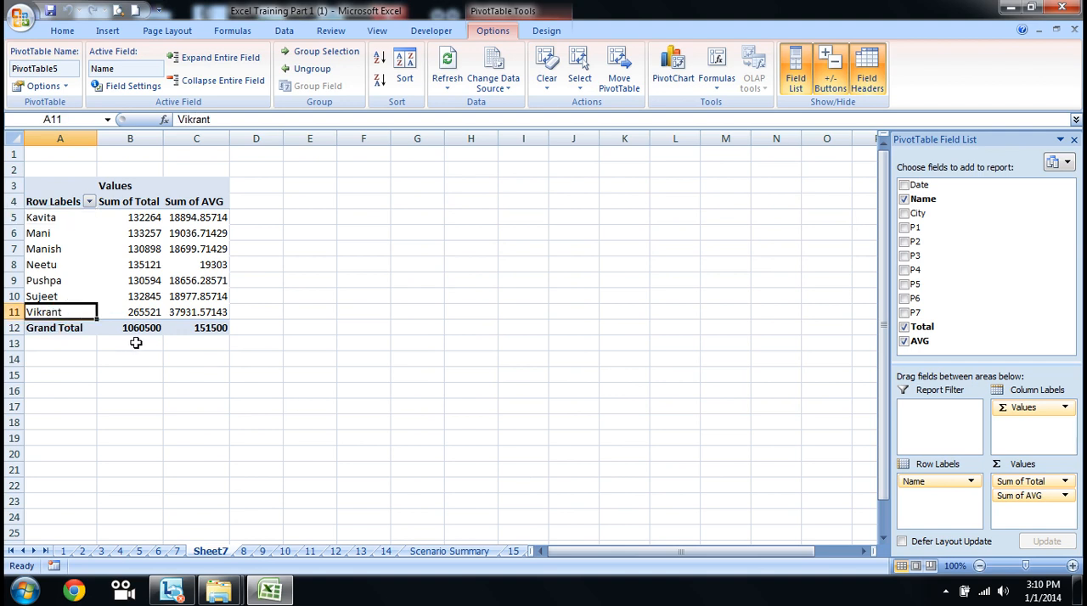
key(Right)
key(Up)
key(Up)
key(Up)
key(Up)
key(Up)
key(Up)
key(shift+Down)
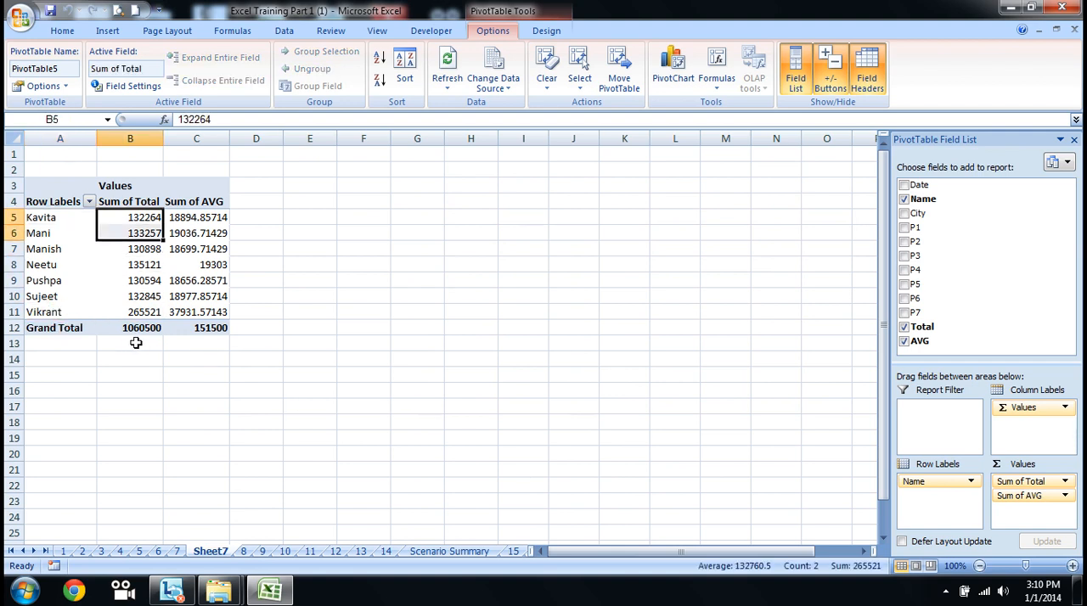
key(Down)
key(Down)
key(Down)
key(Down)
key(Down)
key(Down)
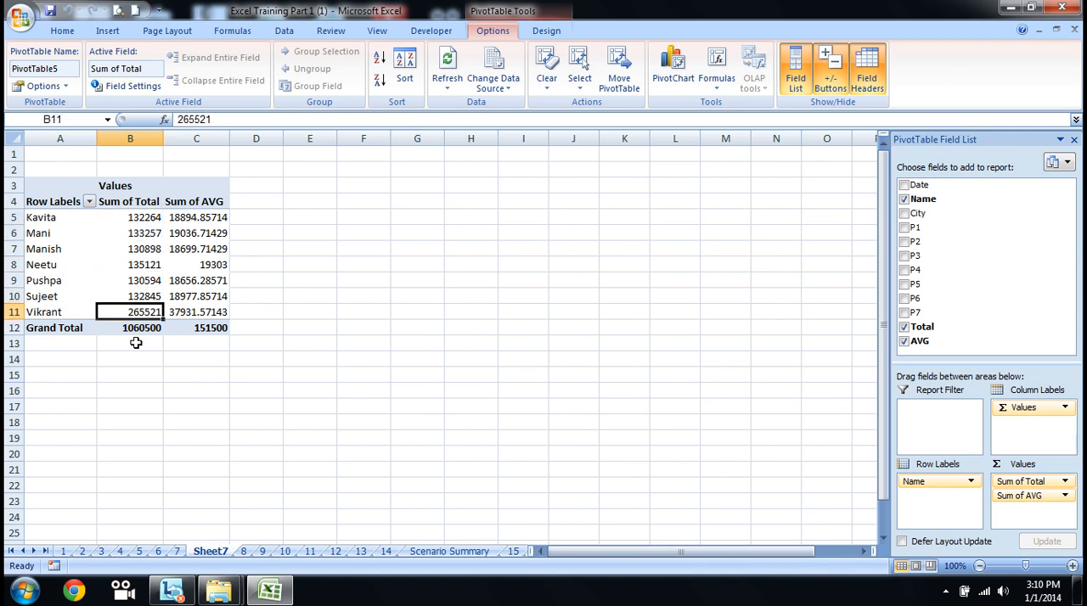
Step: Check the calculated item's row across its label, Sum of Total and Sum of AVG cells
key(Right)
key(Right)
key(Left)
key(Left)
key(Left)
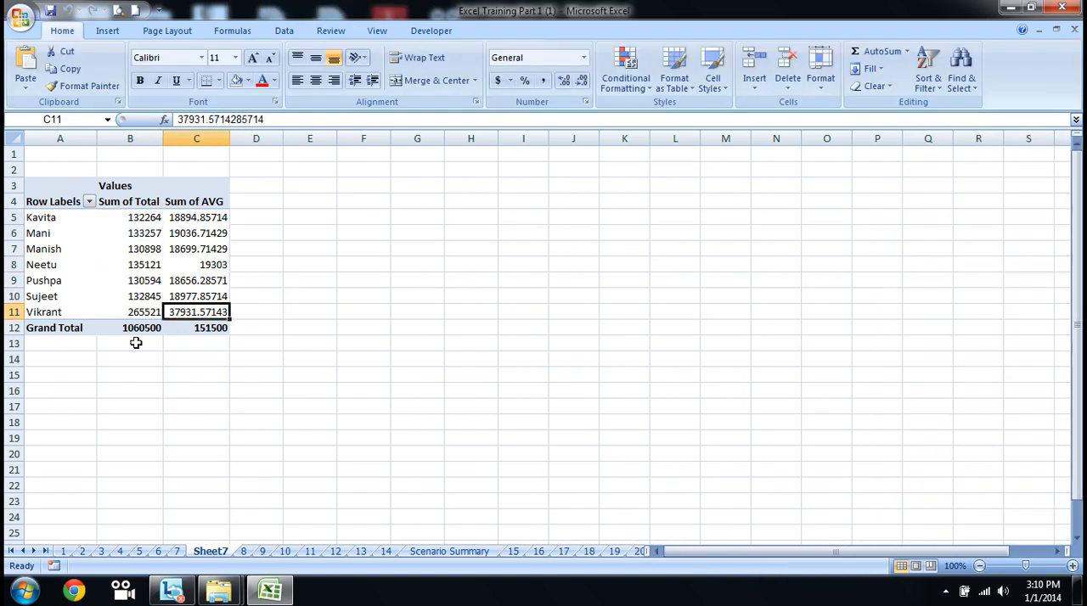
key(Right)
key(Right)
key(Left)
key(Right)
key(Left)
key(Left)
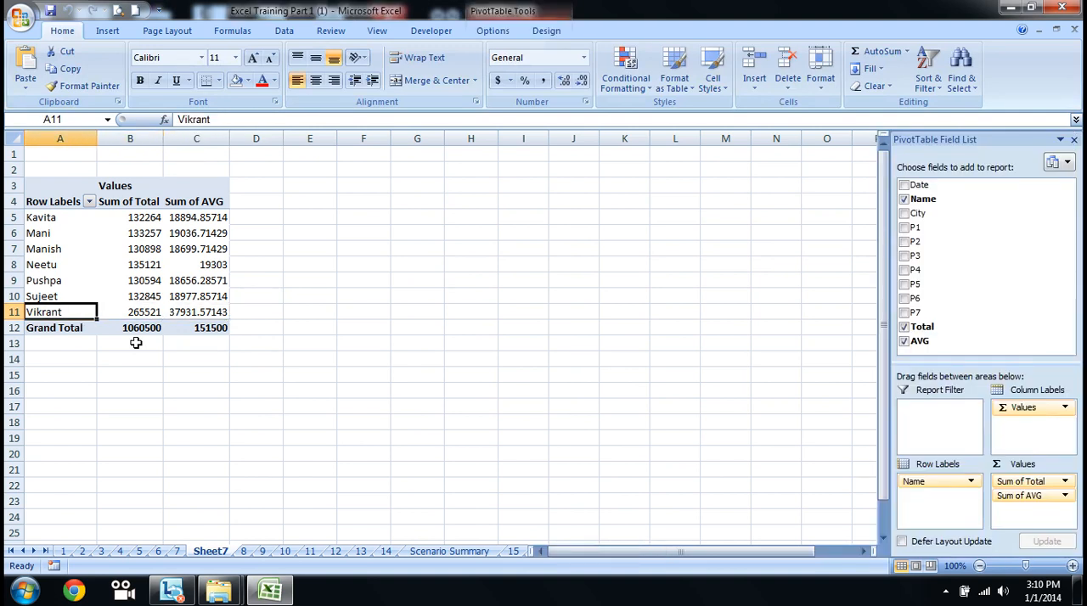